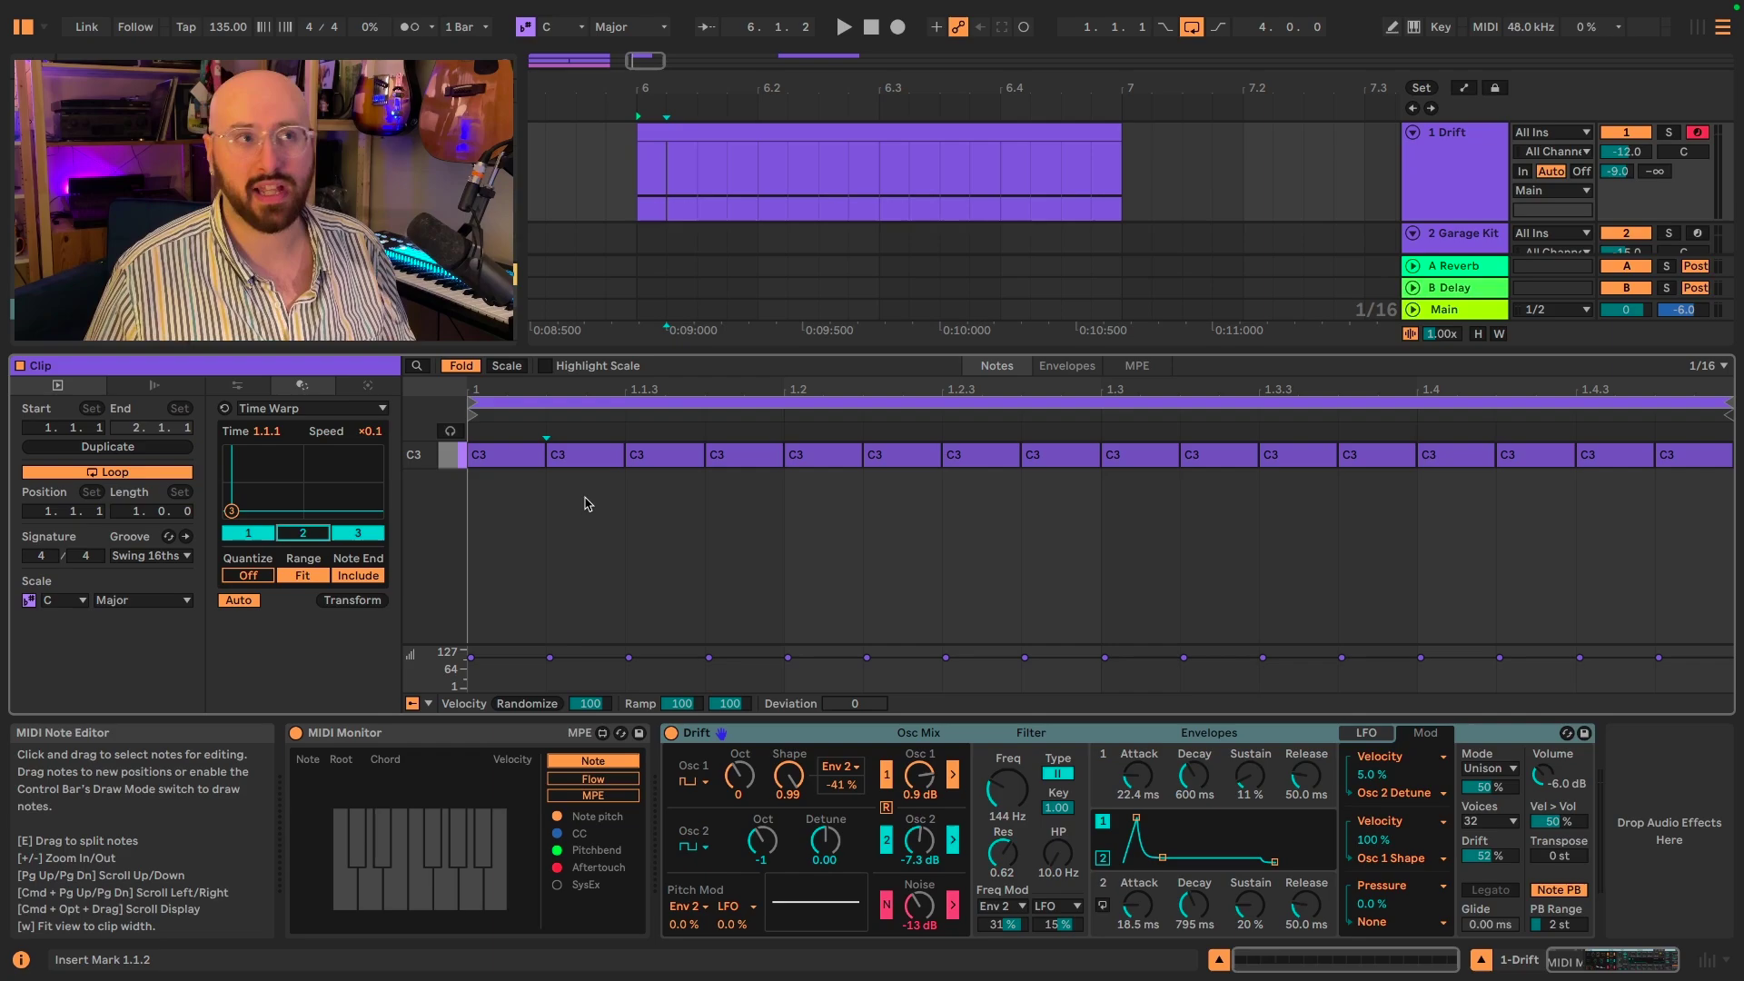
# - Ramp all sixteen C3 note velocities from 1 to 127, auditioning before and after
pyautogui.press('space')
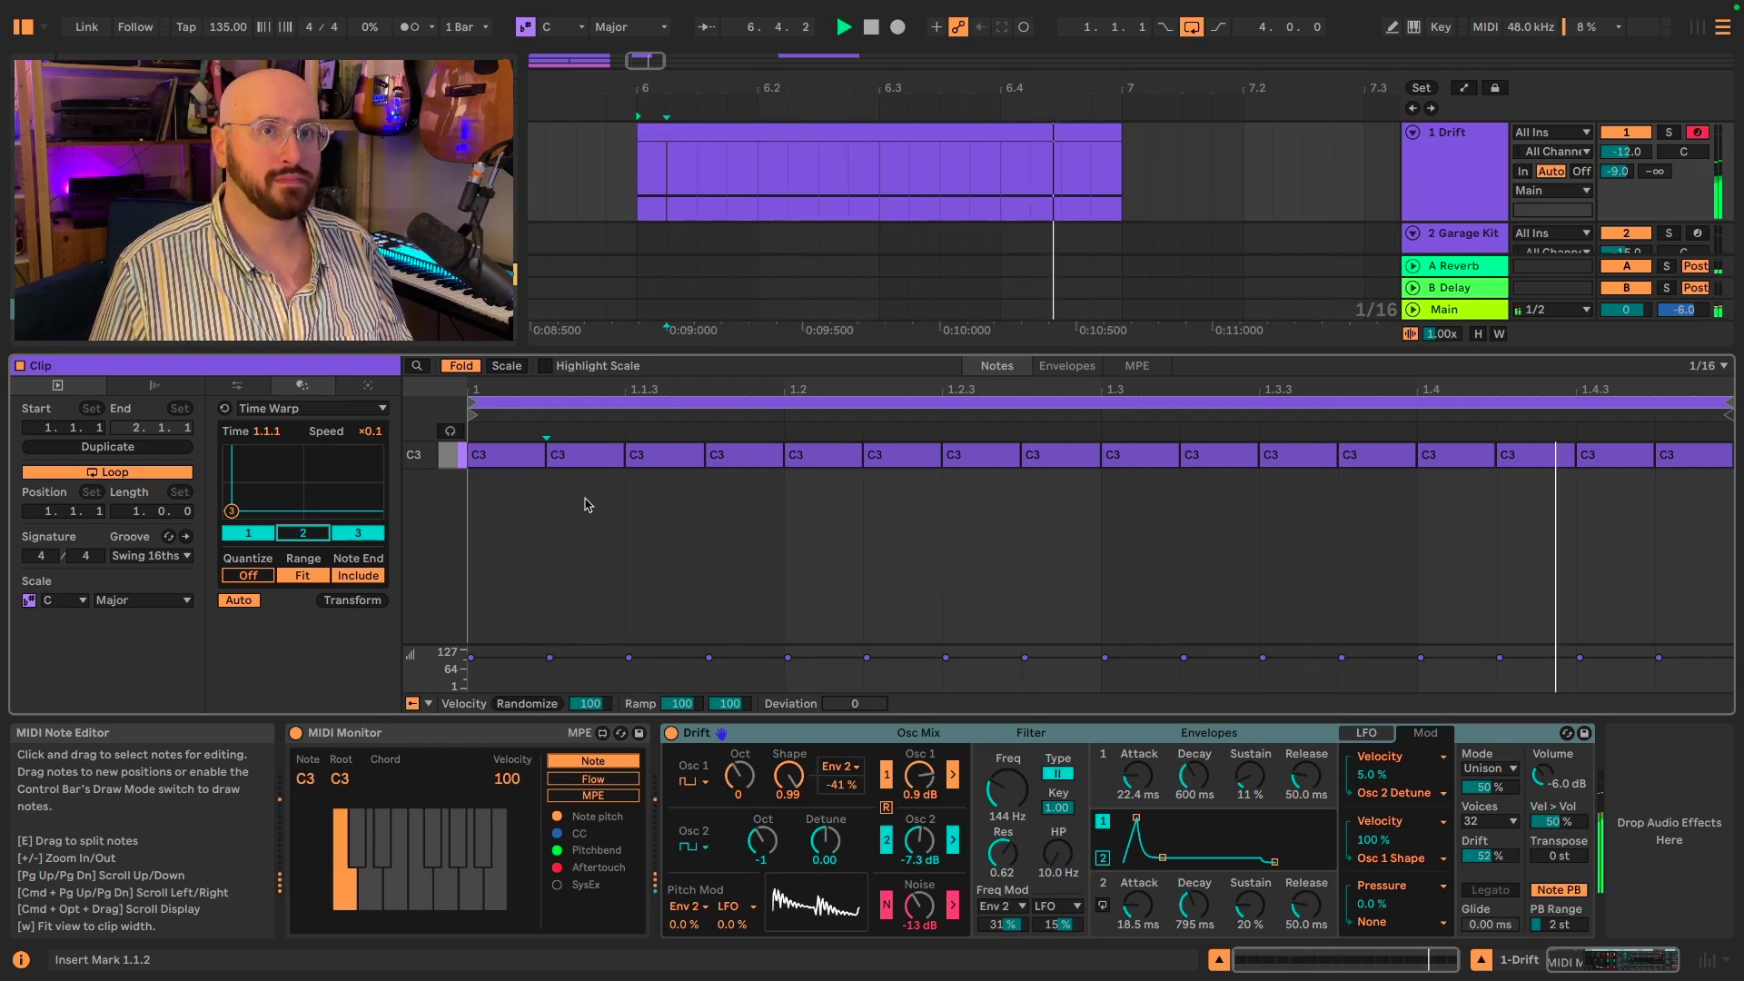
pyautogui.press('space')
pyautogui.moveTo(490, 498); pyautogui.dragTo(1682, 436)
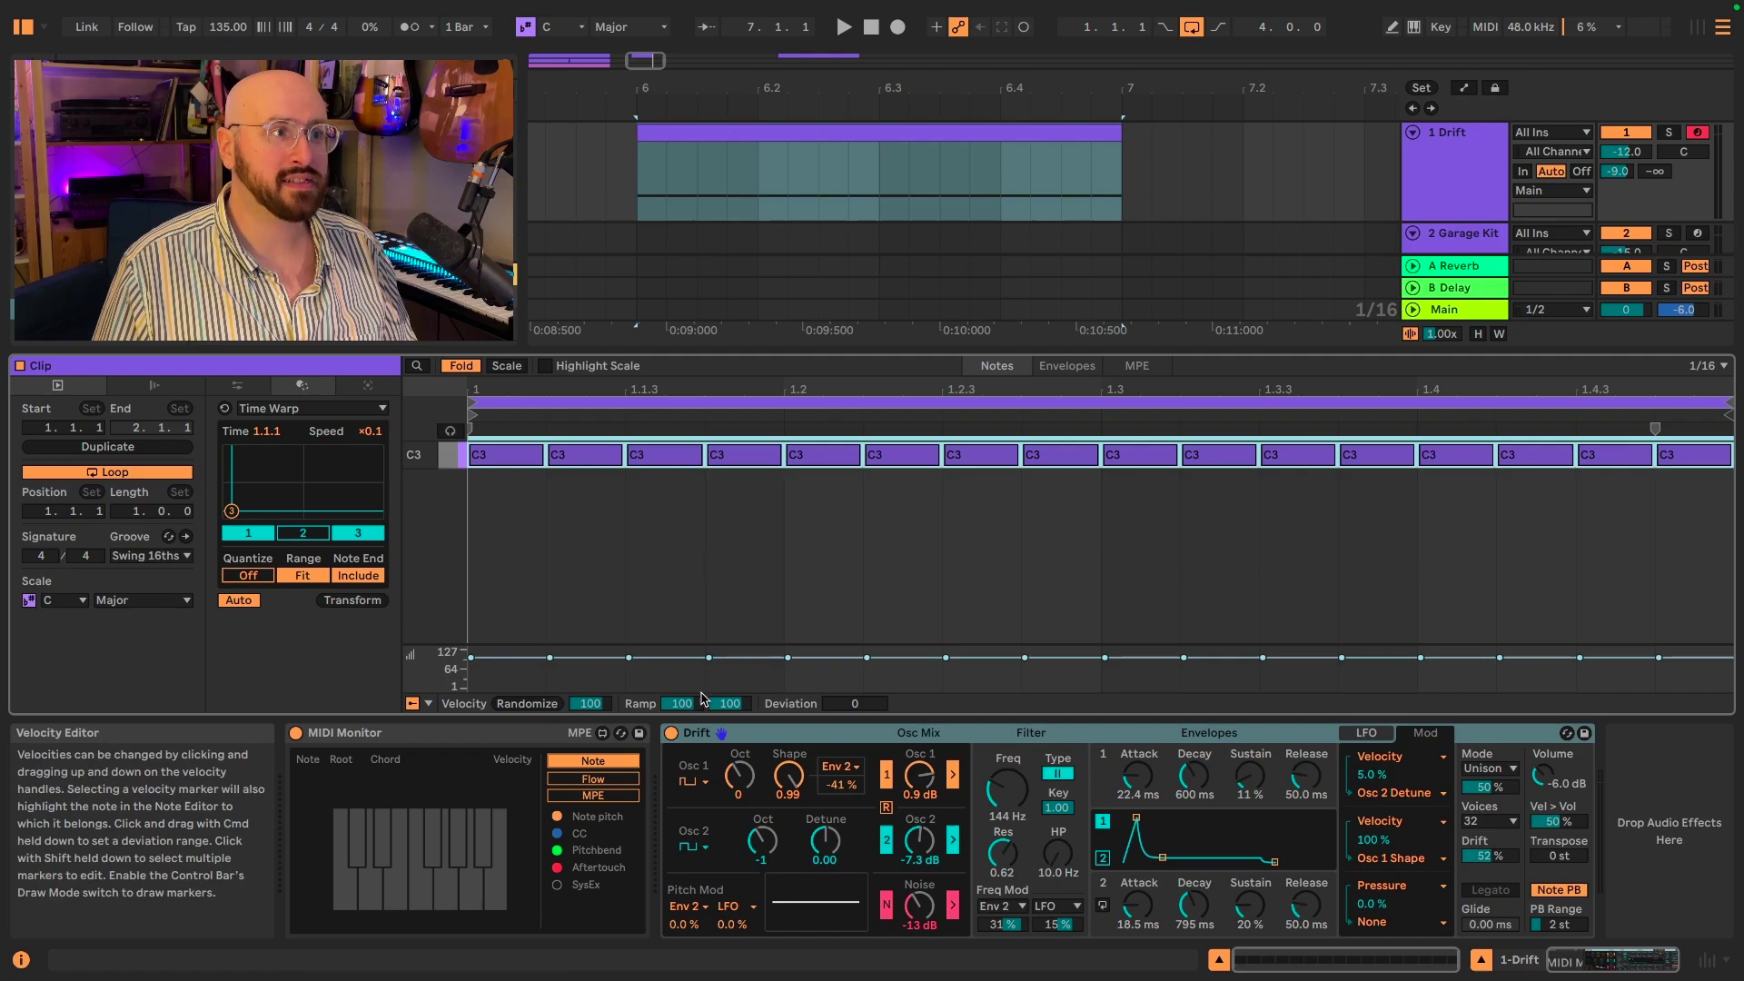
pyautogui.moveTo(682, 703); pyautogui.dragTo(681, 791)
pyautogui.moveTo(717, 712); pyautogui.dragTo(718, 687)
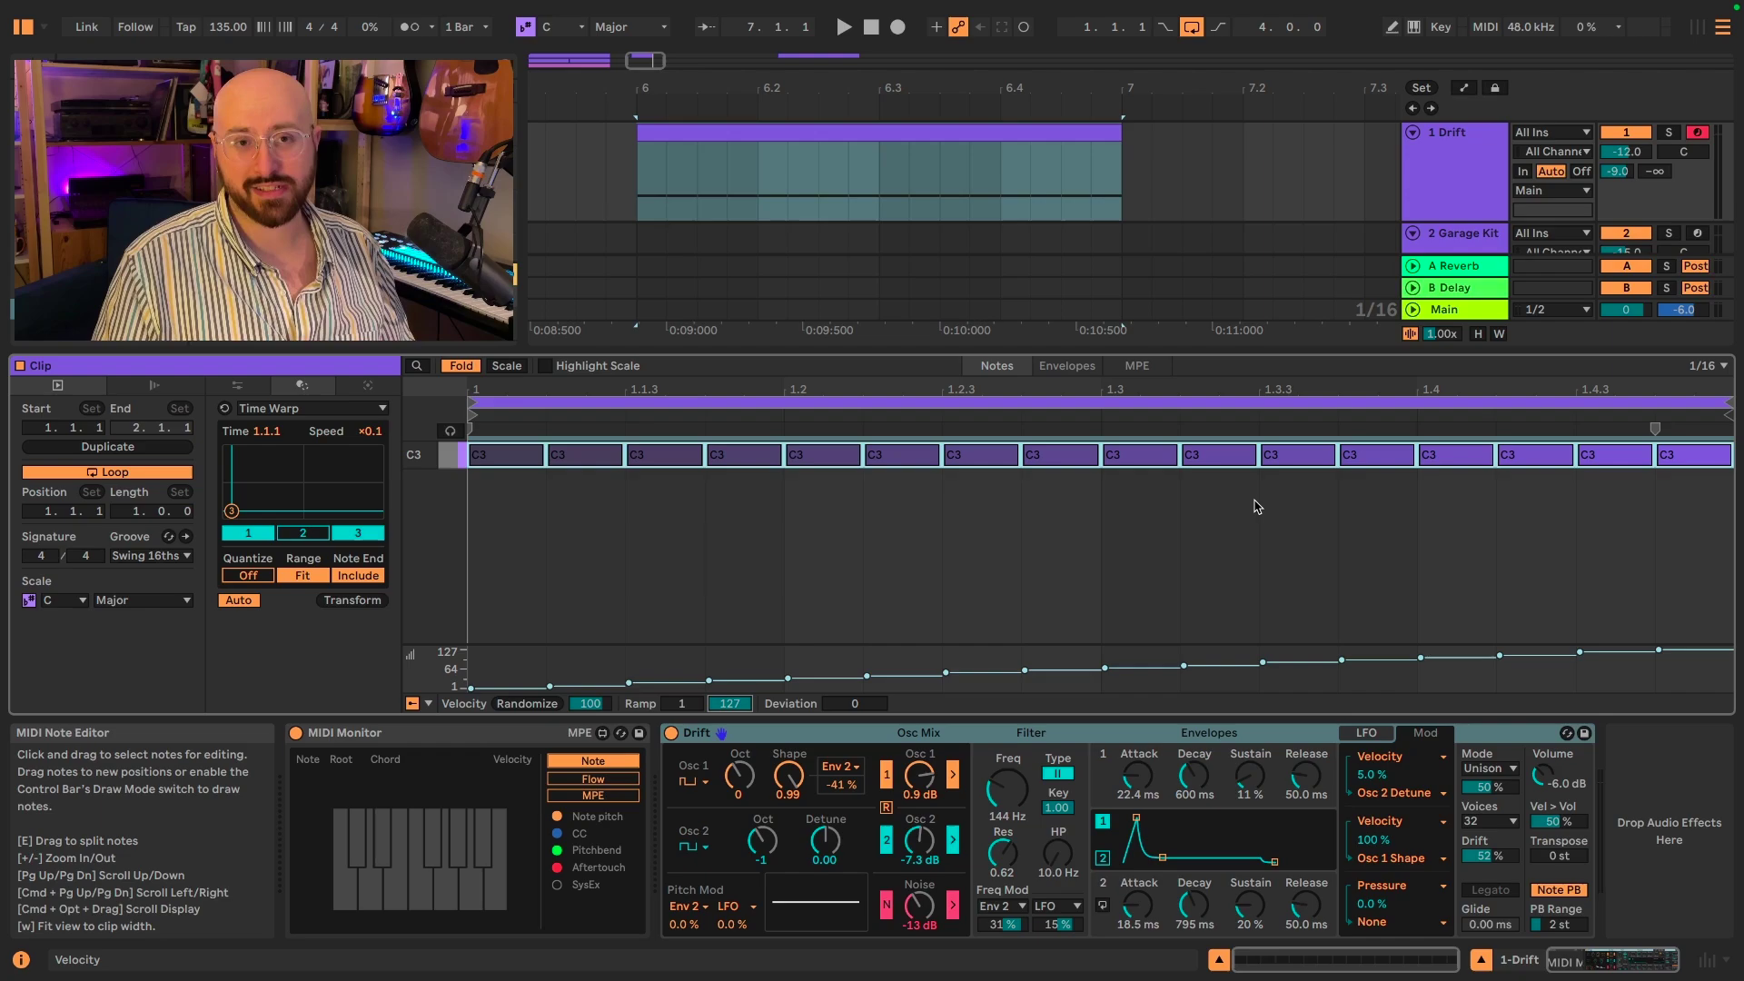
pyautogui.press('space')
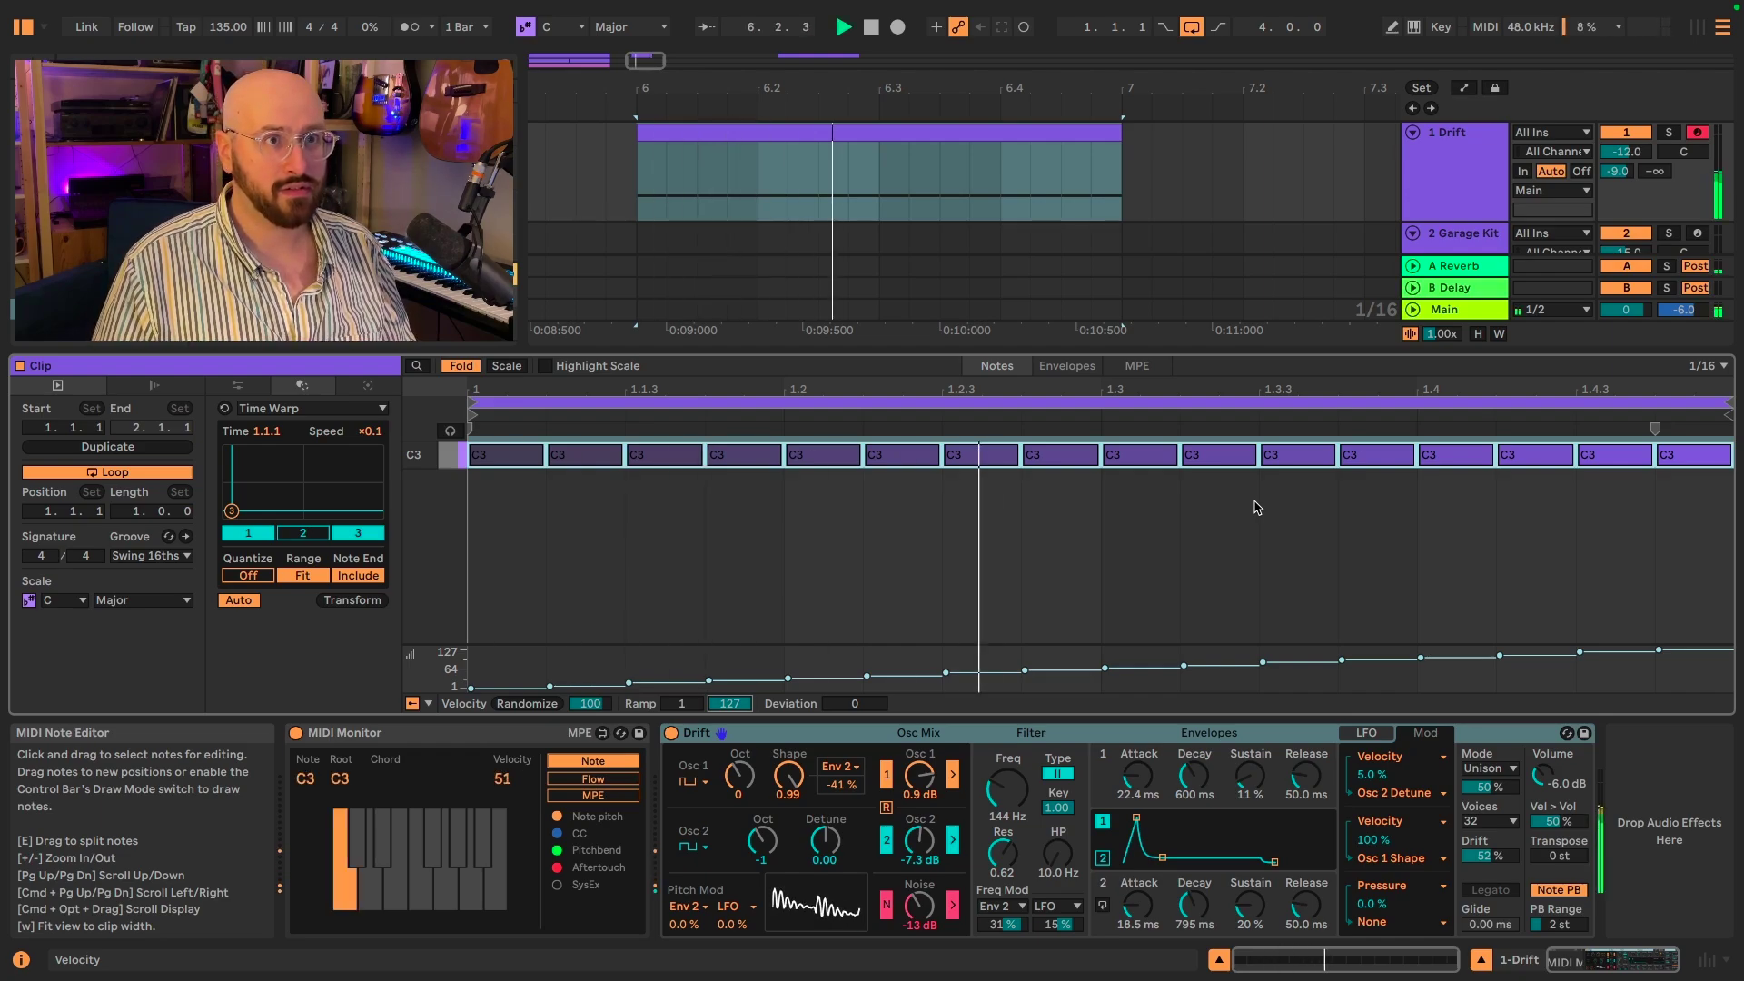
pyautogui.press('space')
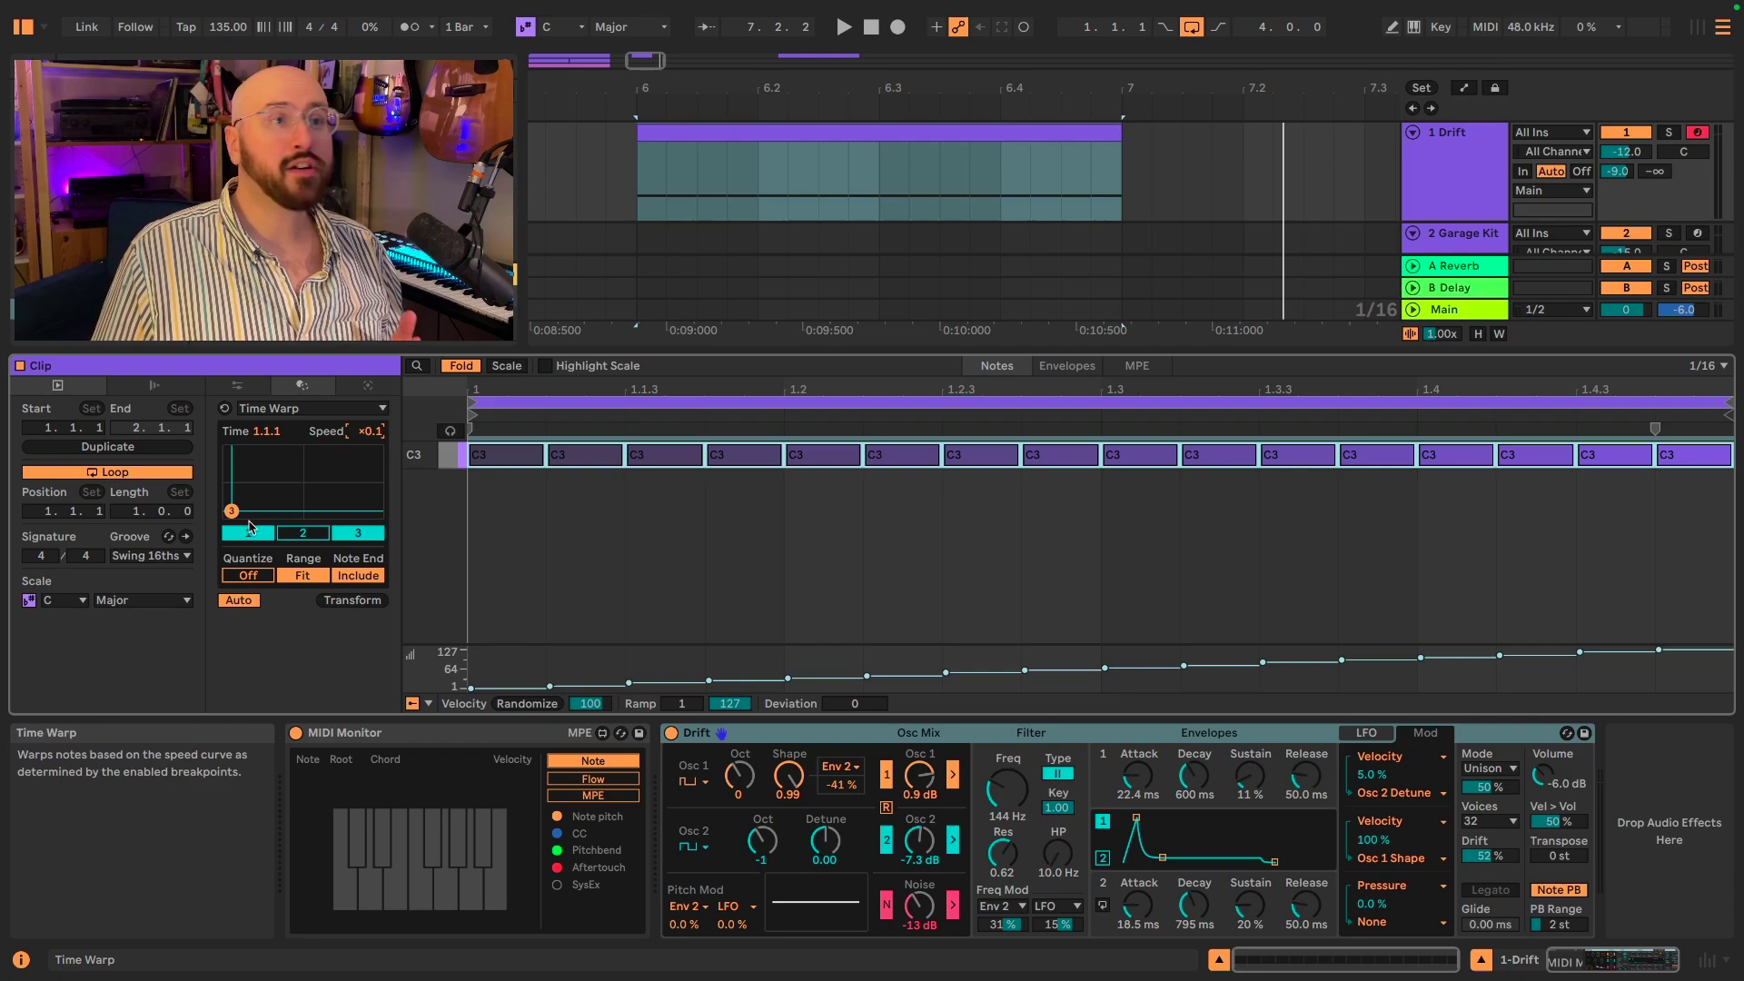
# - Move Time Warp breakpoint 3 to the clip end at Speed ×10.0, enlarge the velocity lane, and audition
pyautogui.moveTo(233, 523); pyautogui.dragTo(384, 564)
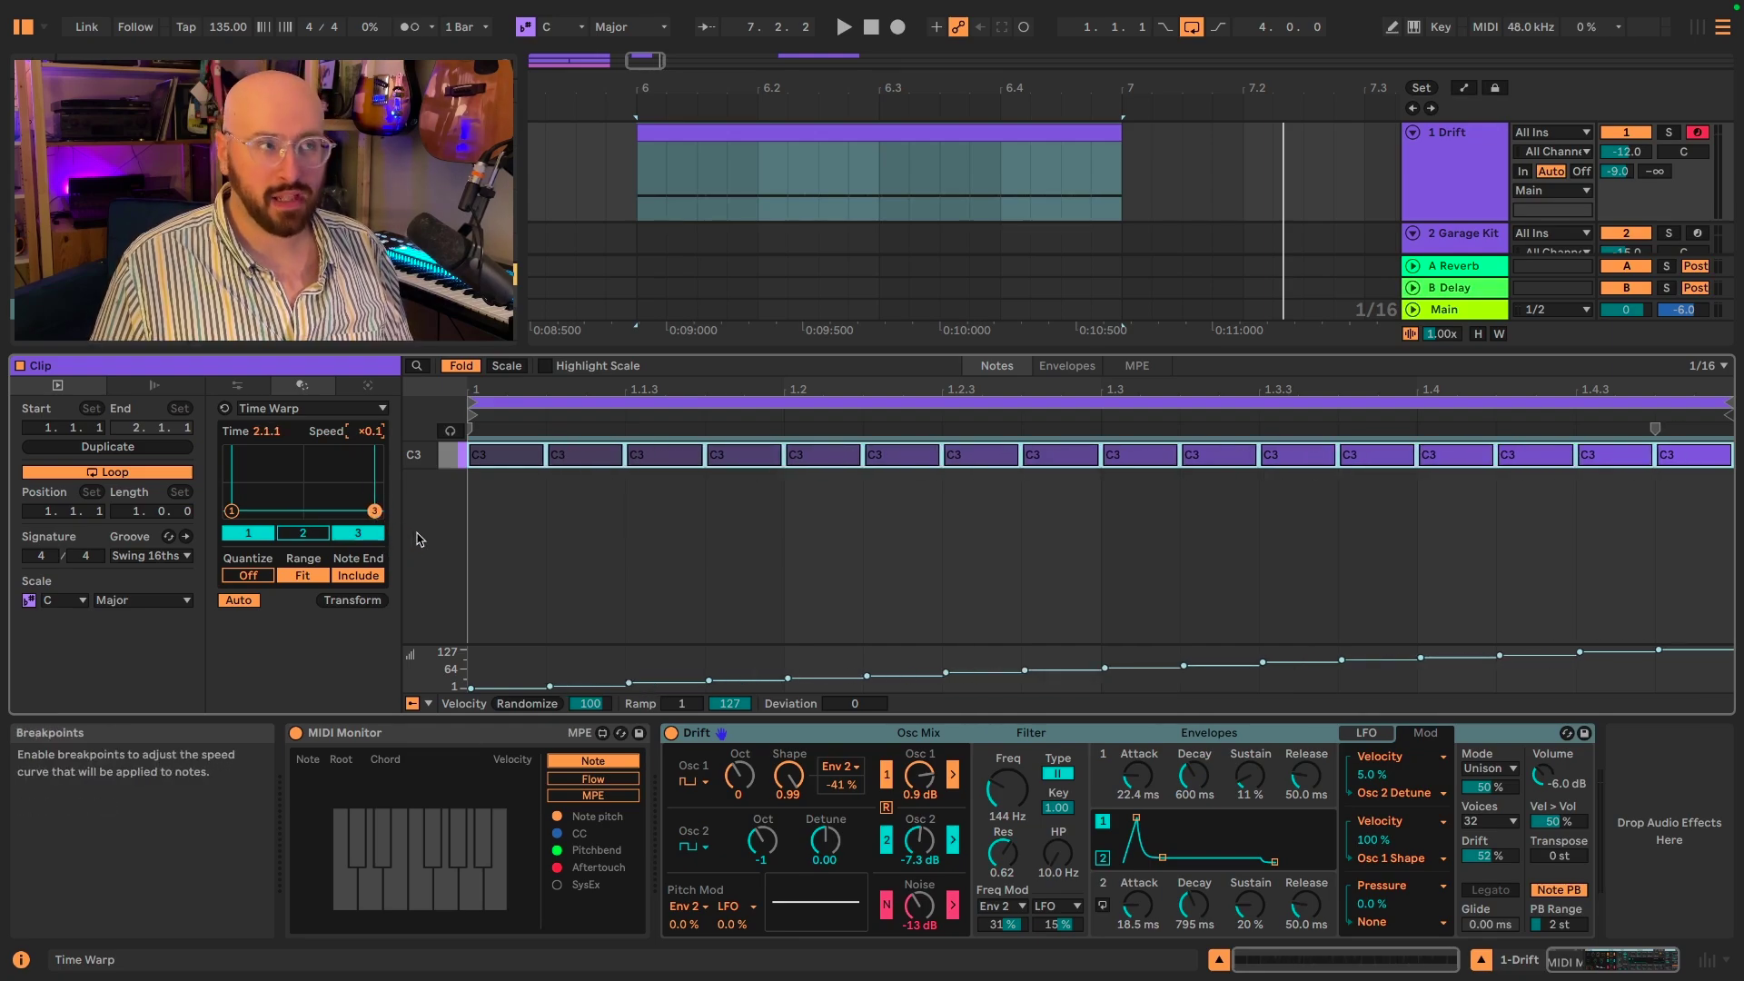
pyautogui.moveTo(420, 540); pyautogui.dragTo(440, 451)
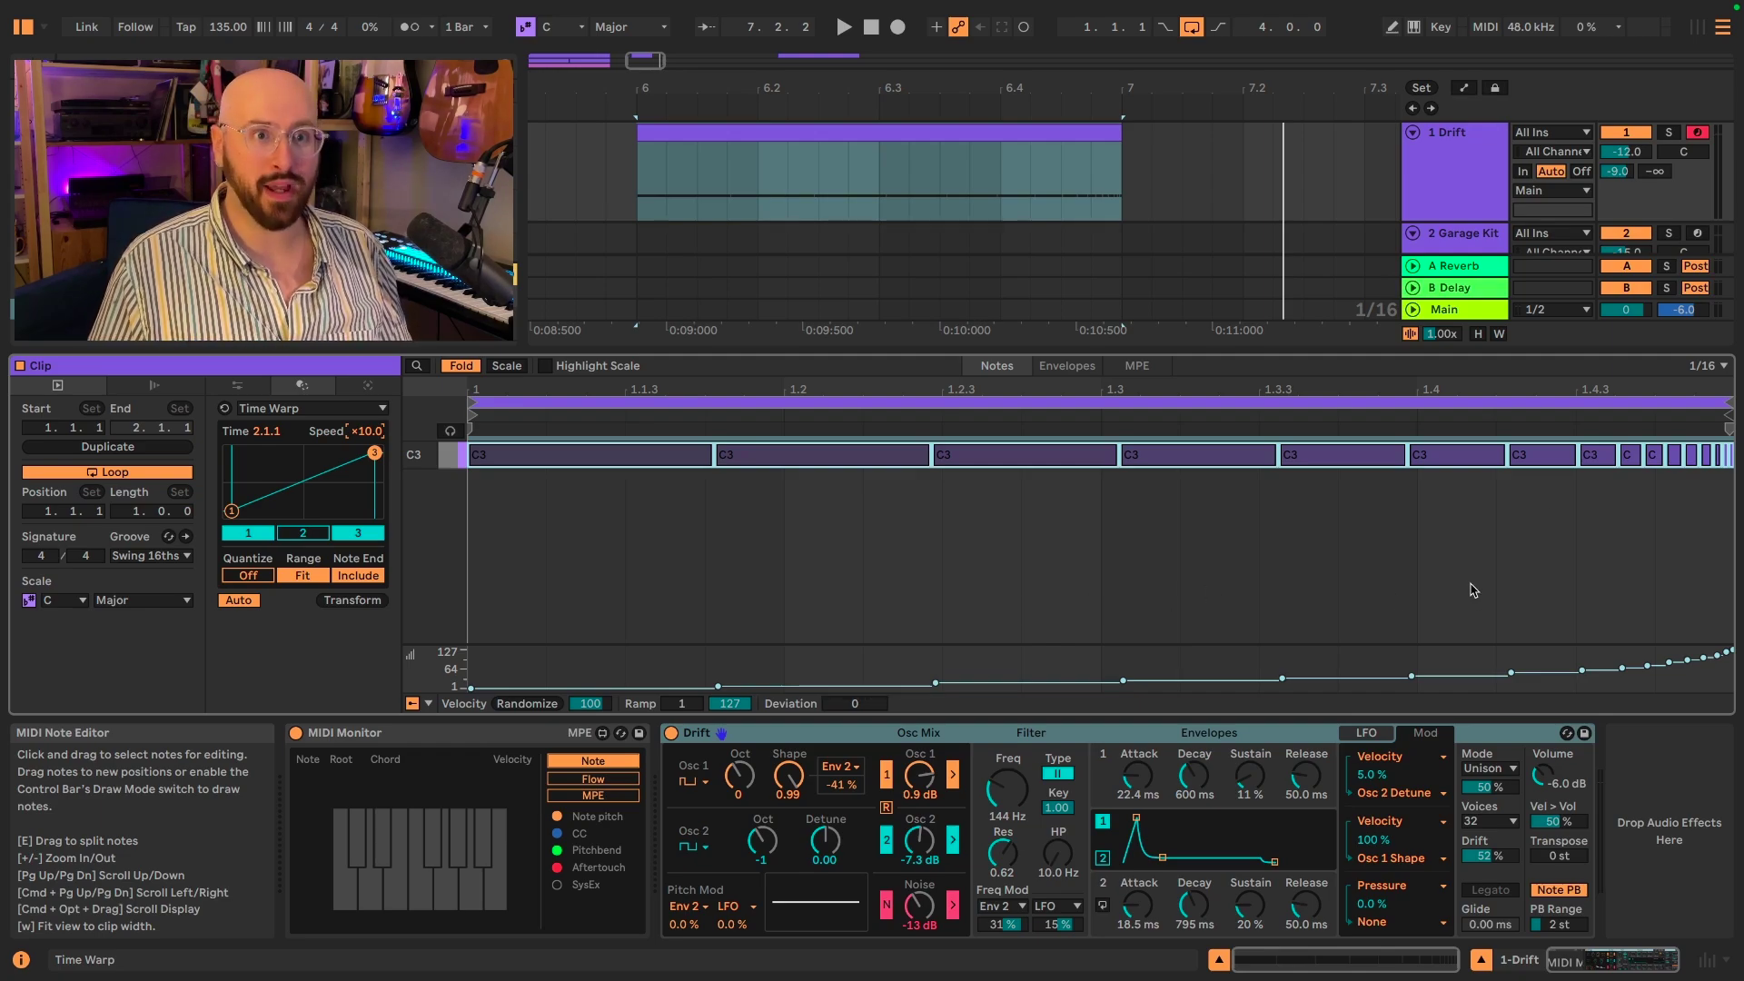
pyautogui.moveTo(593, 645); pyautogui.dragTo(596, 623)
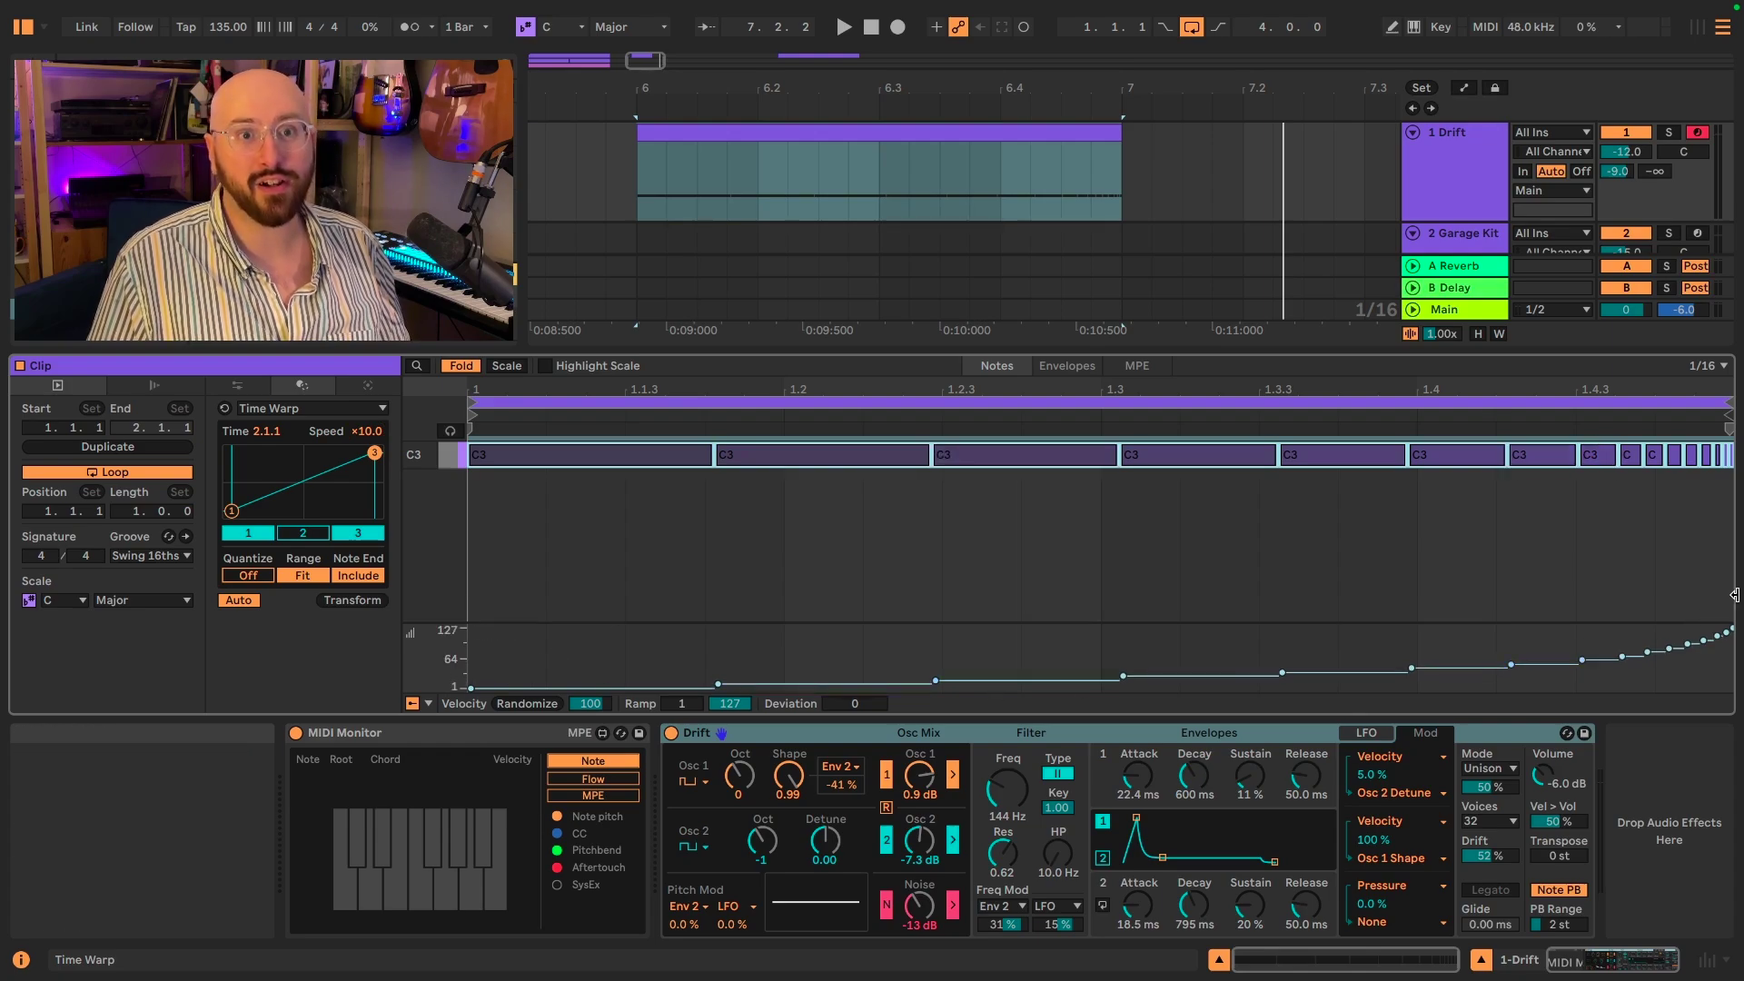
pyautogui.press('space')
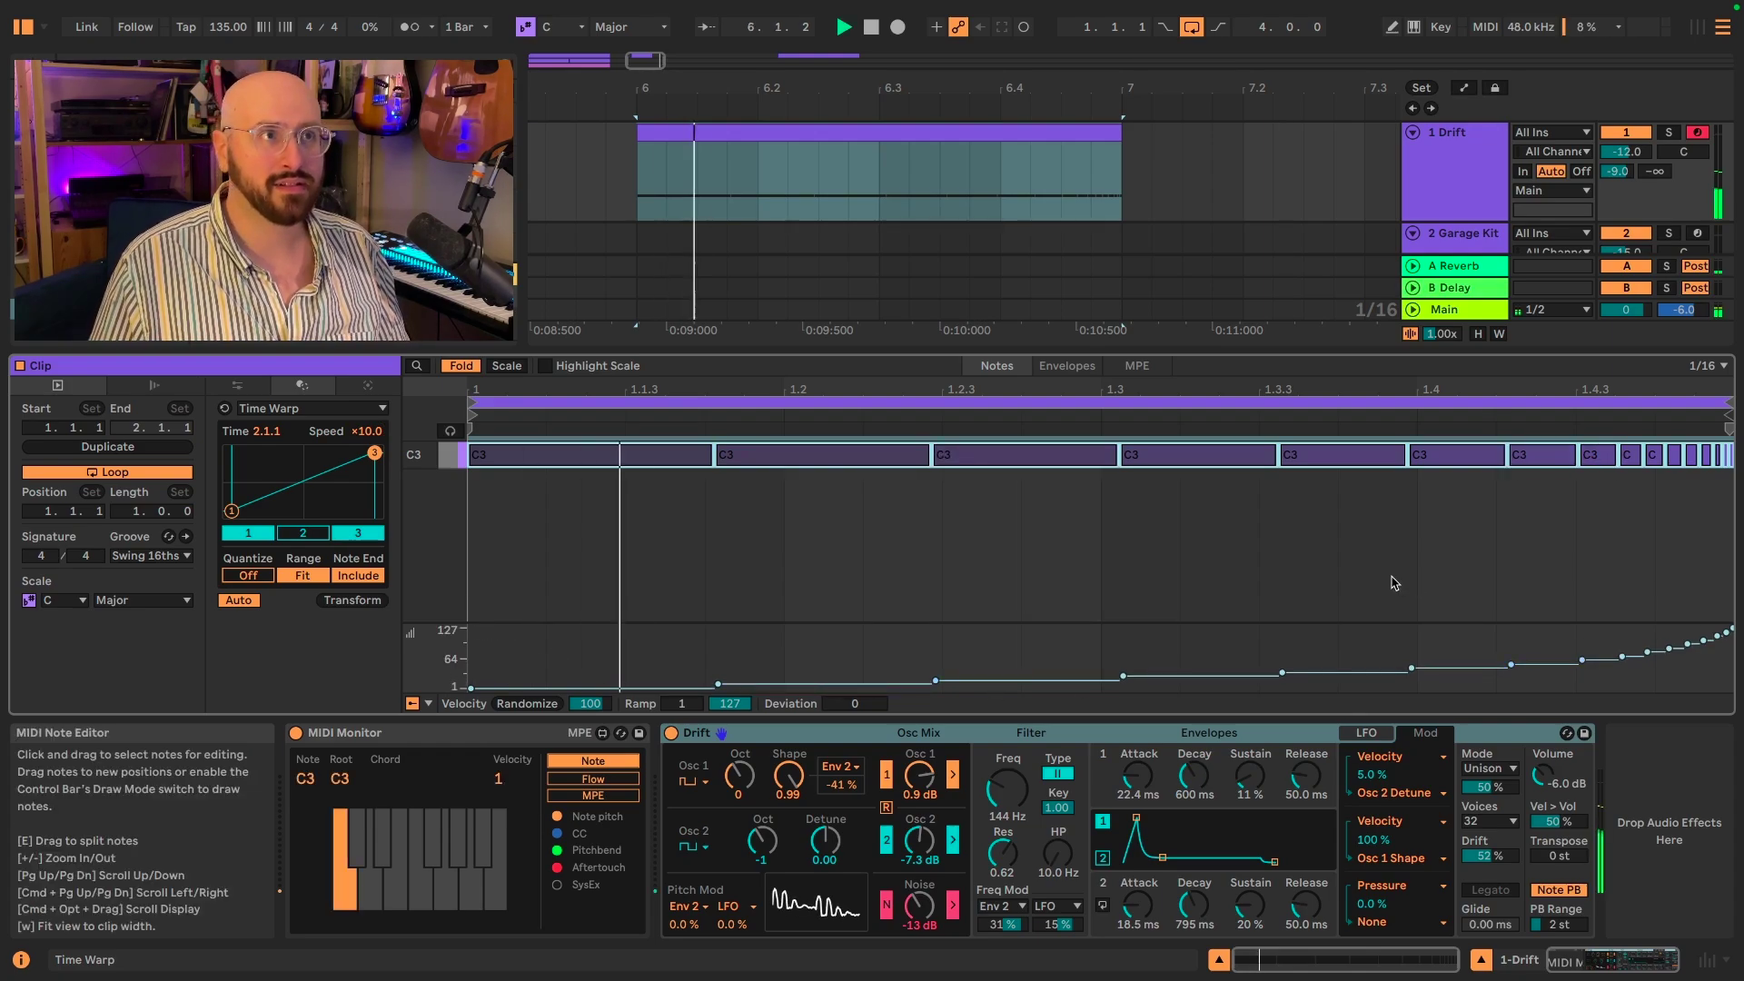
pyautogui.press('space')
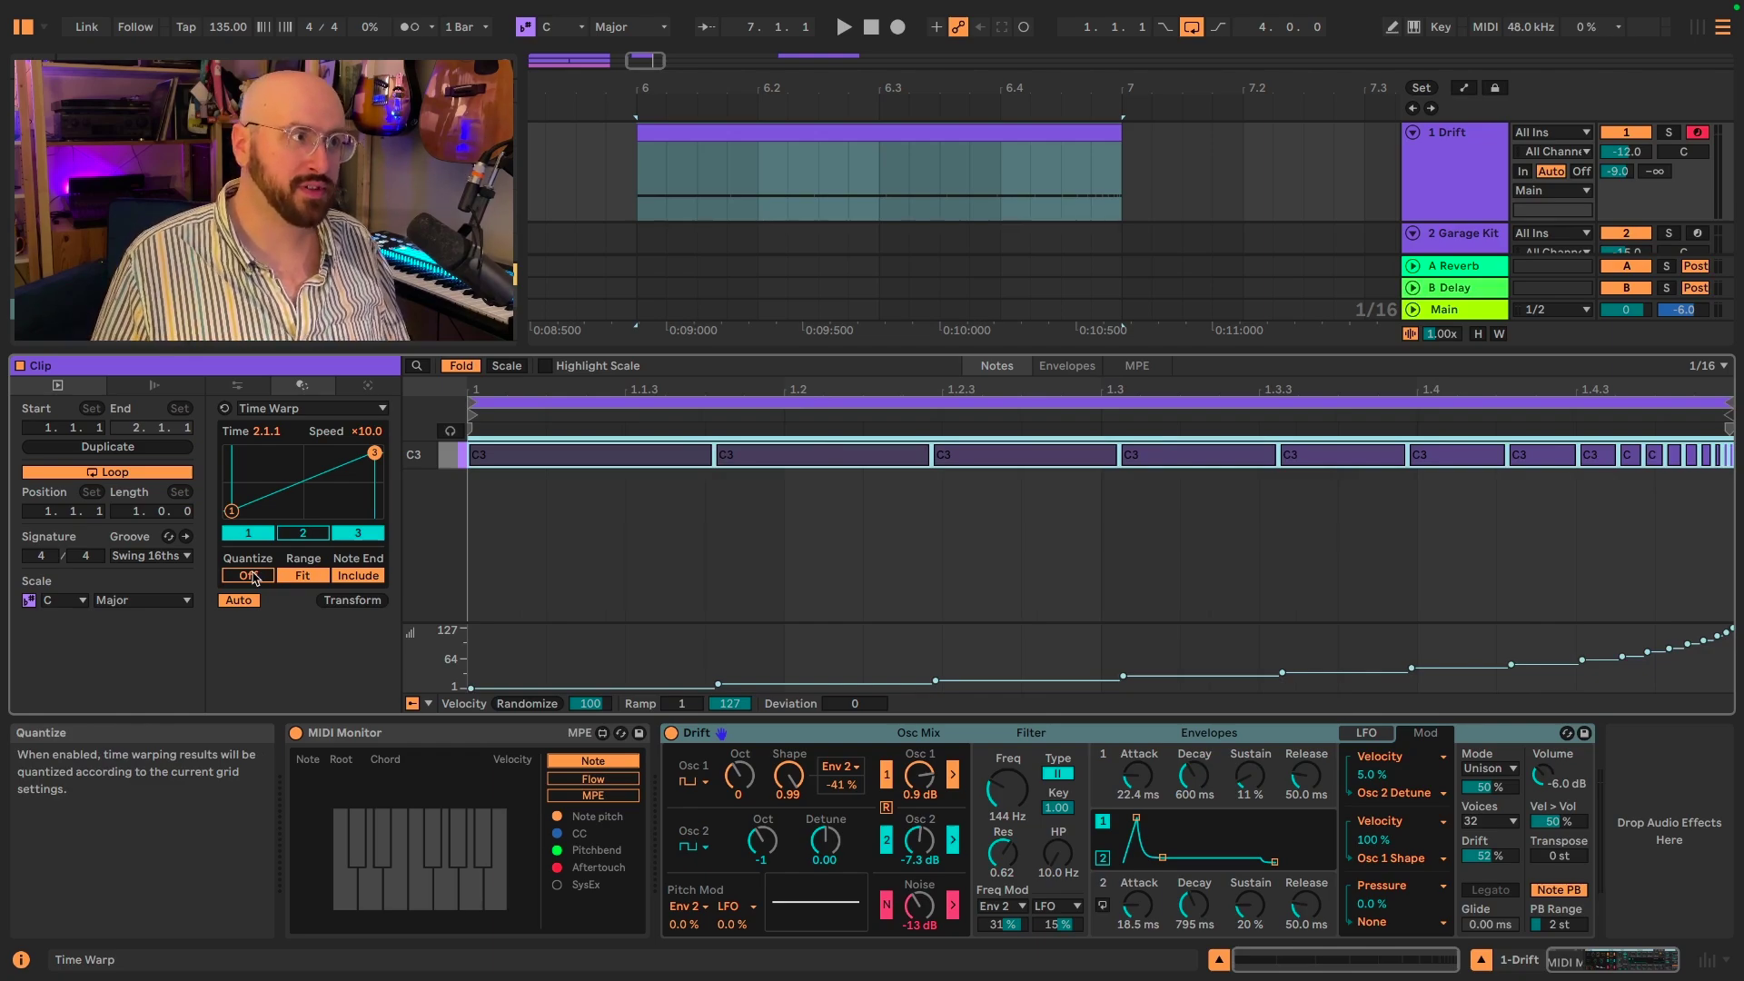
# - Switch the piano roll to Fixed Grid 1/32, adjust breakpoint 1, and leave Time Warp Quantize off
pyautogui.click(251, 576)
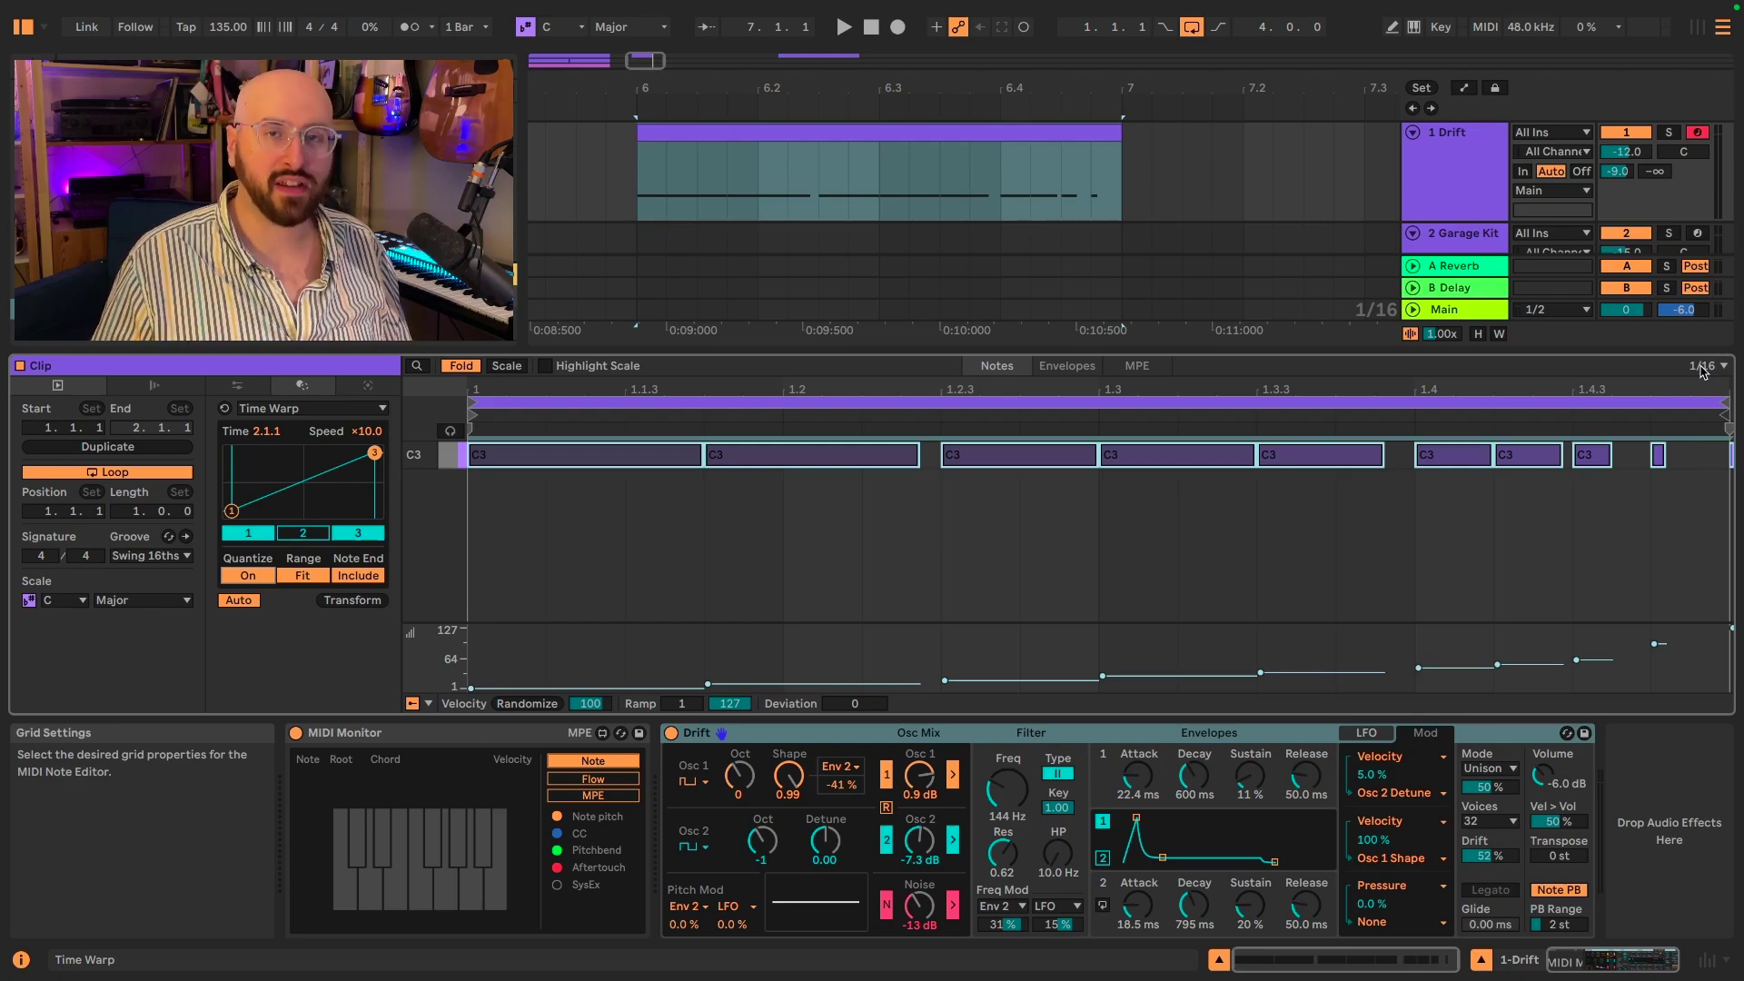
pyautogui.rightClick(598, 552)
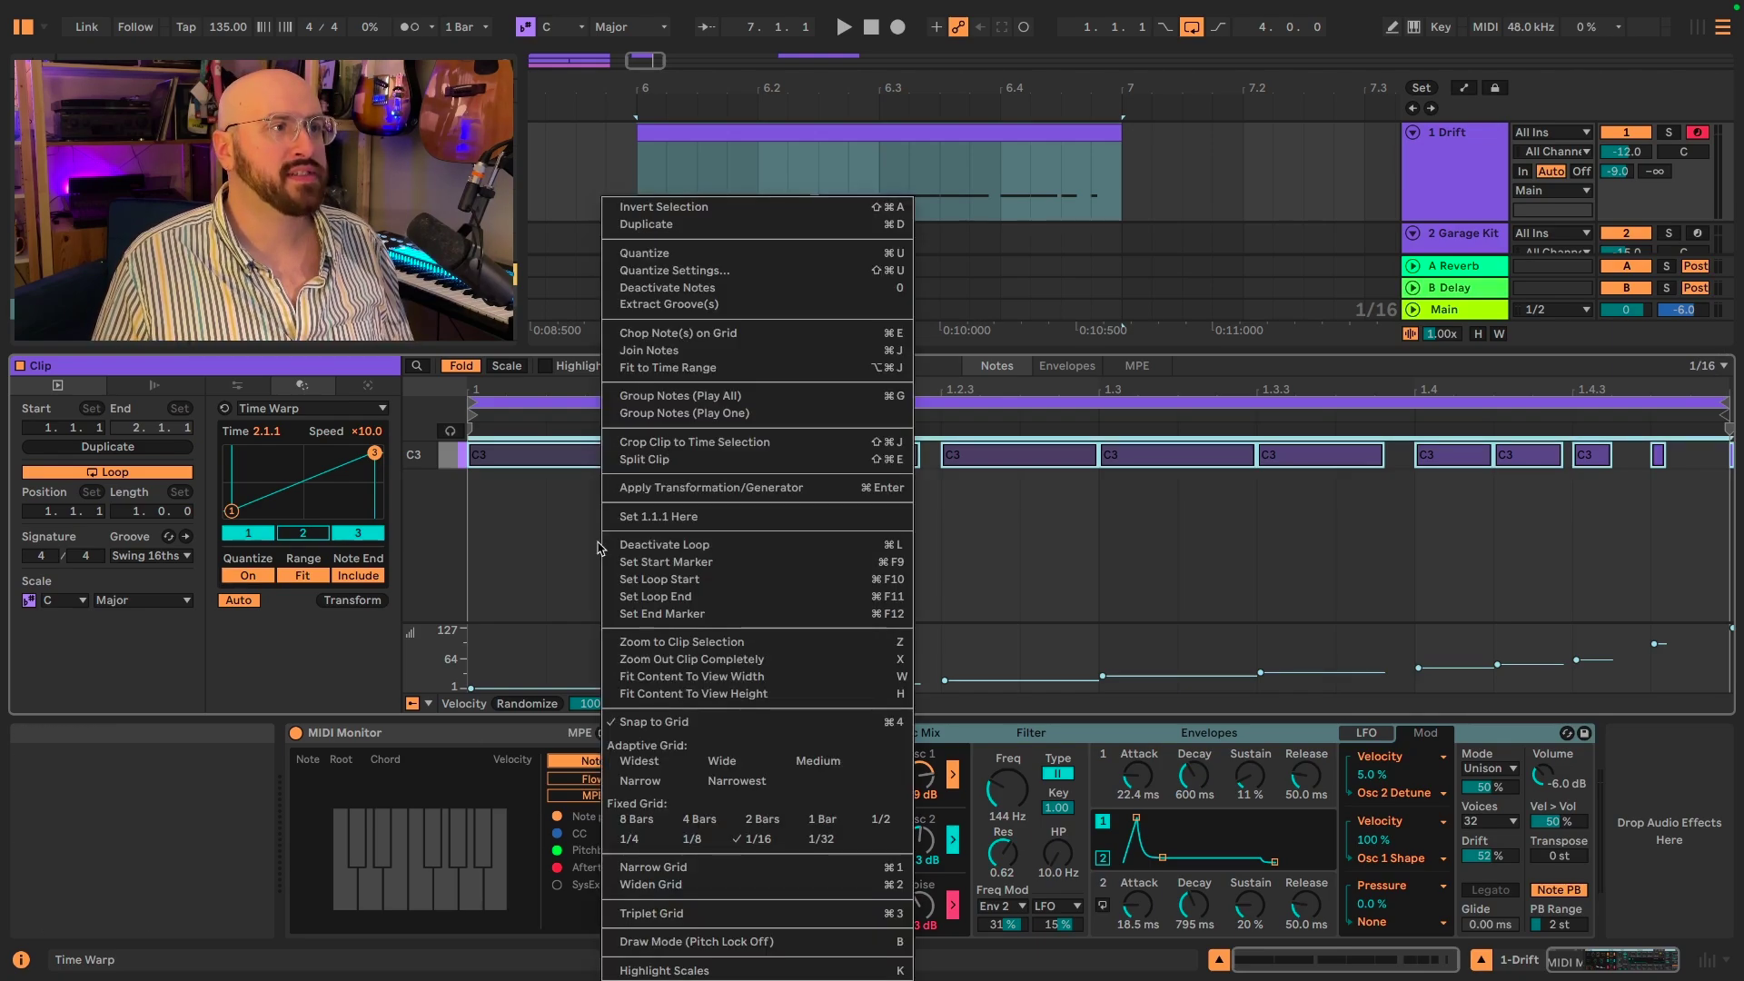
pyautogui.click(825, 838)
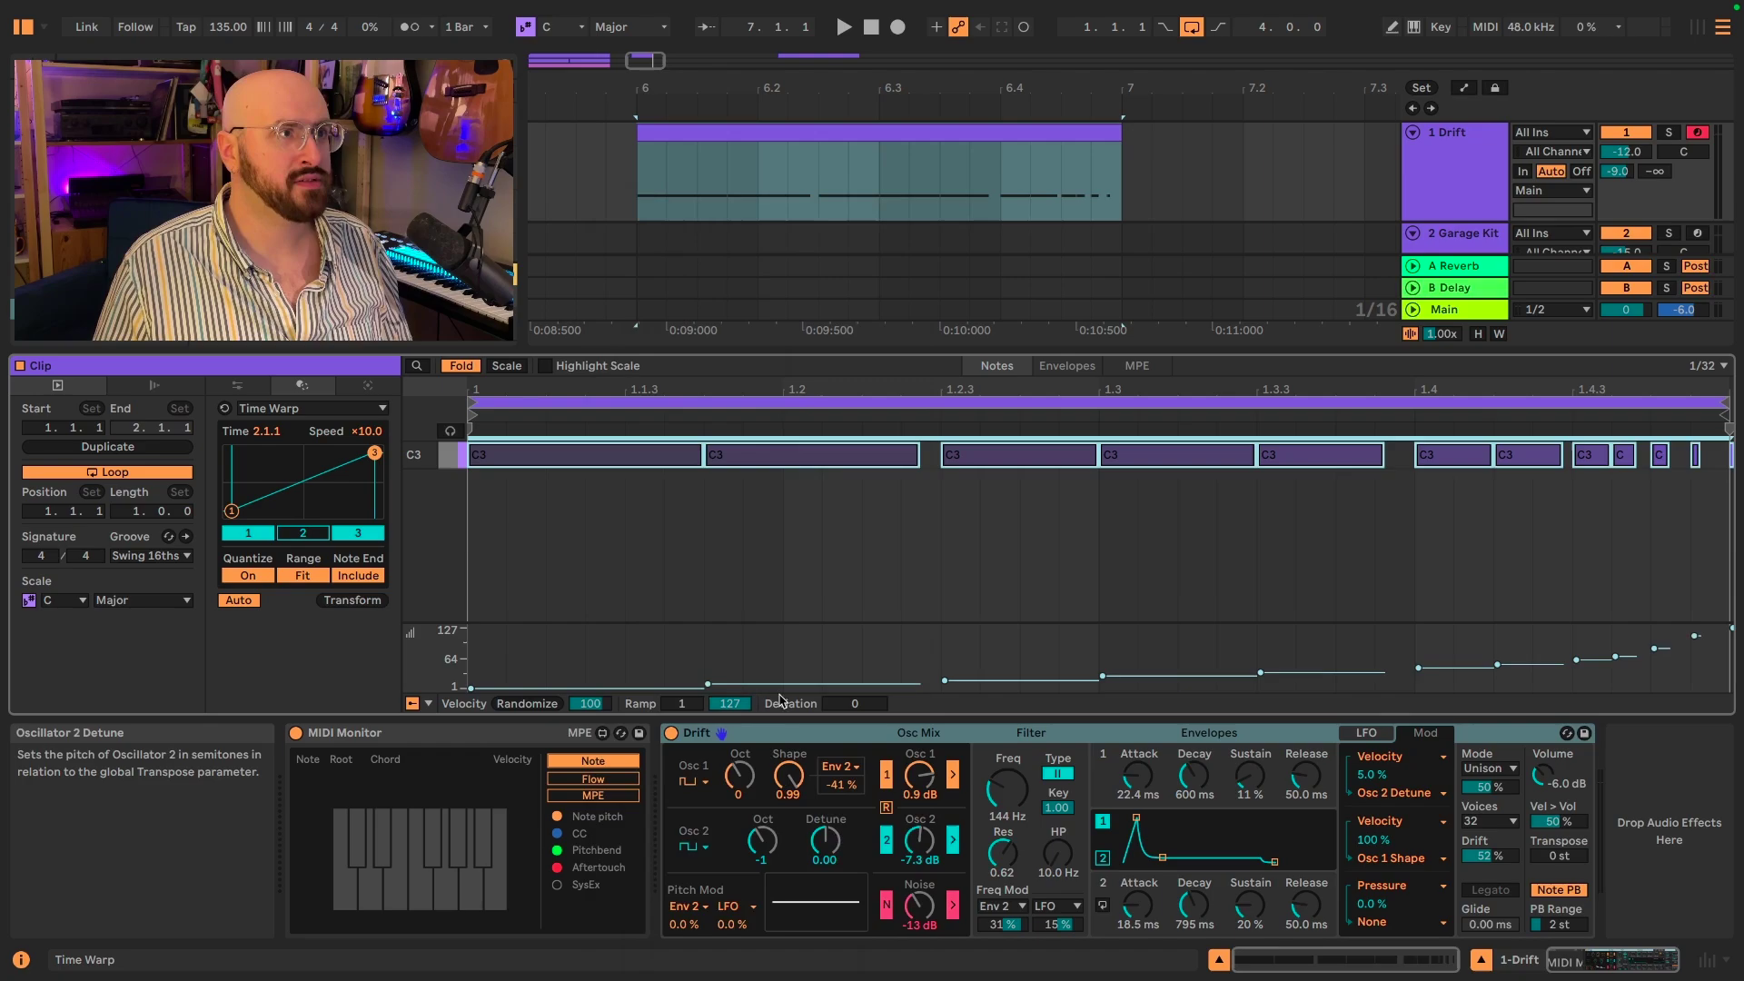
pyautogui.moveTo(231, 511); pyautogui.dragTo(227, 571)
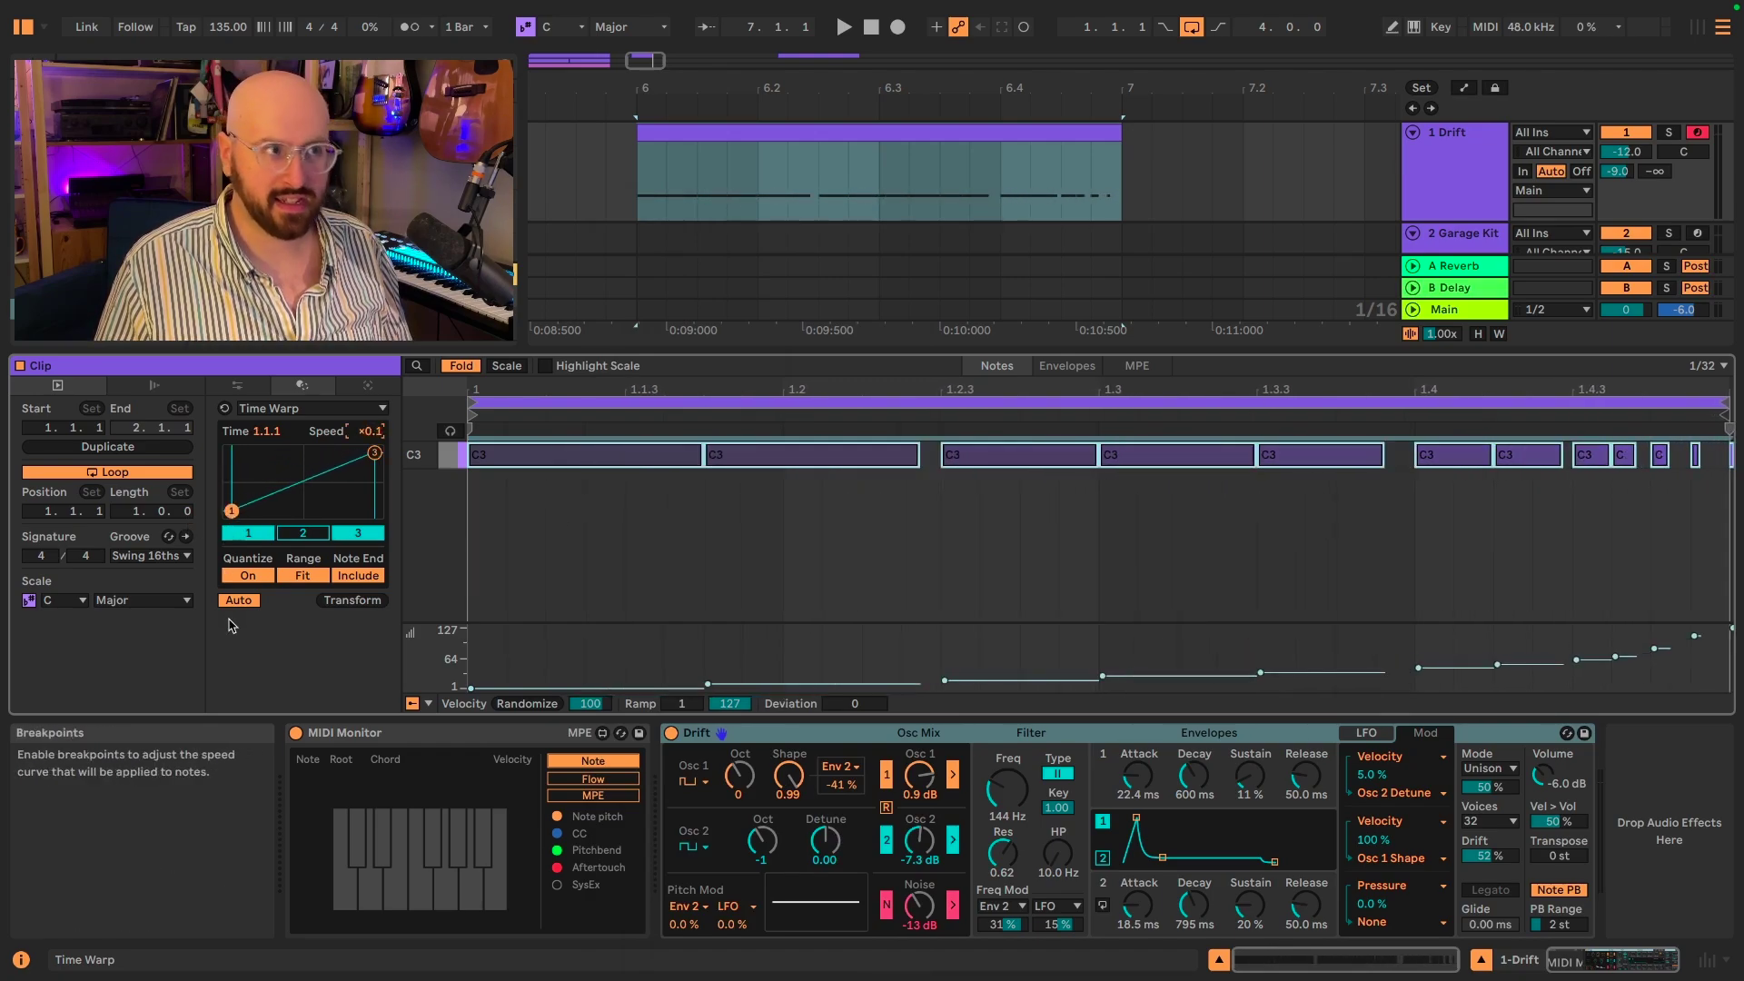
pyautogui.click(248, 575)
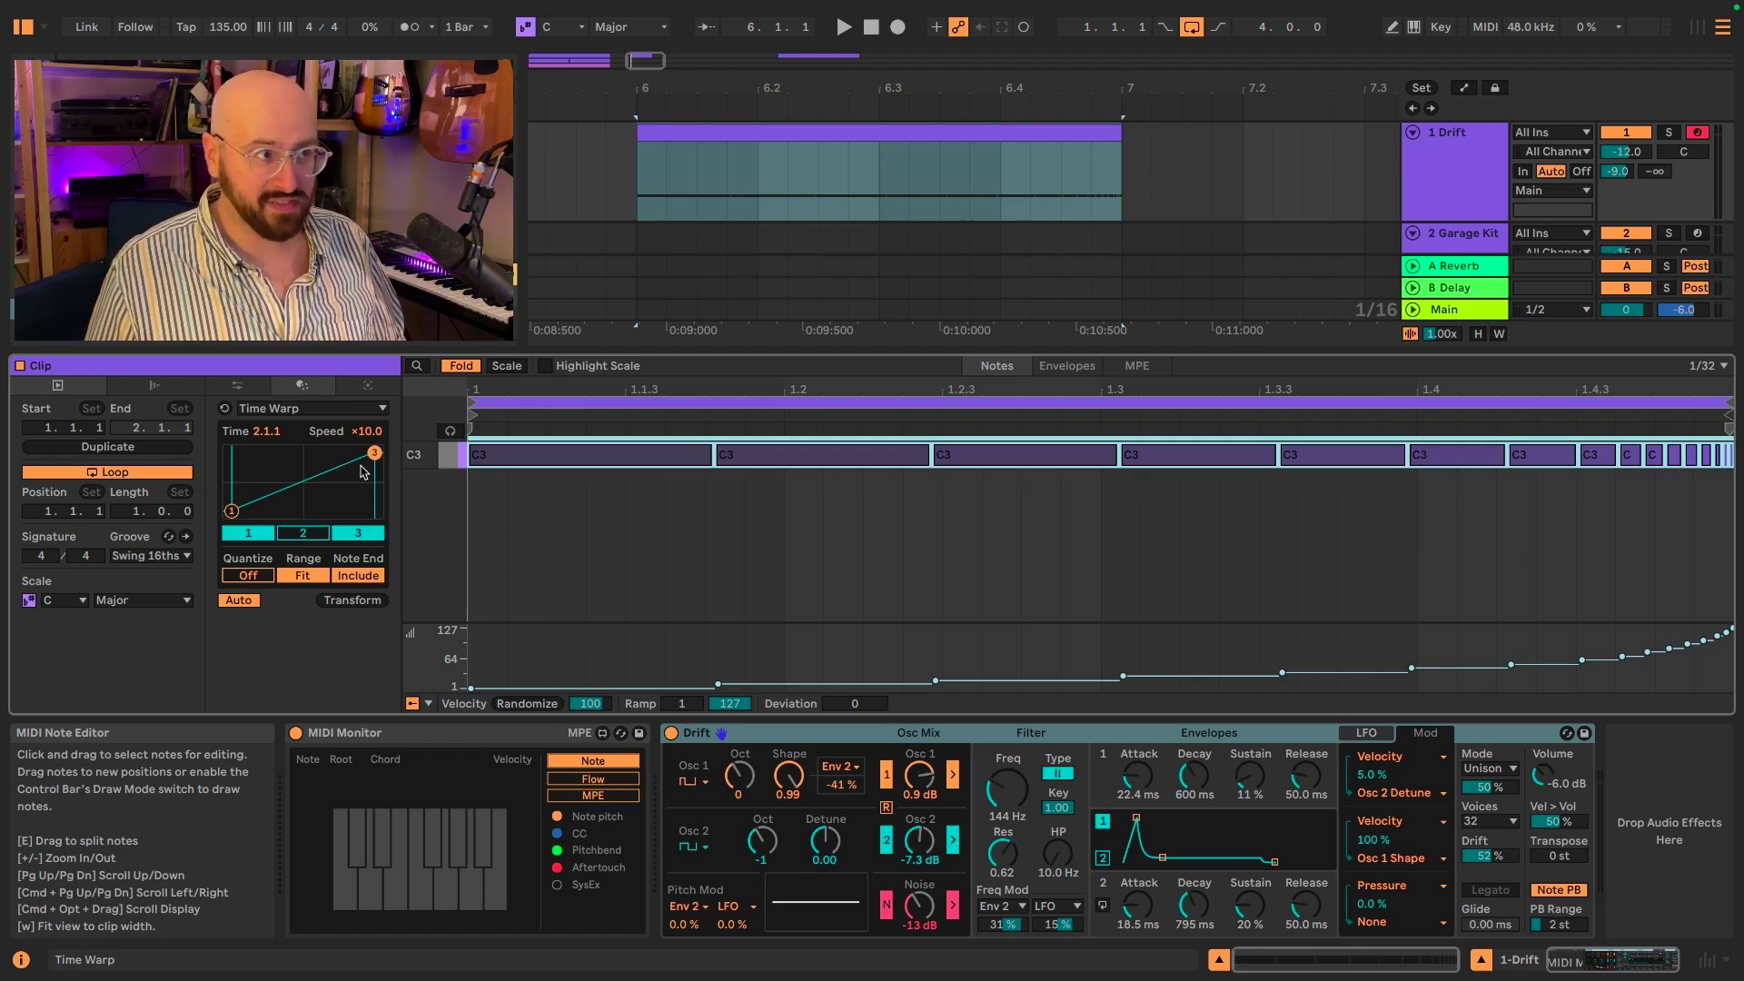
pyautogui.click(303, 575)
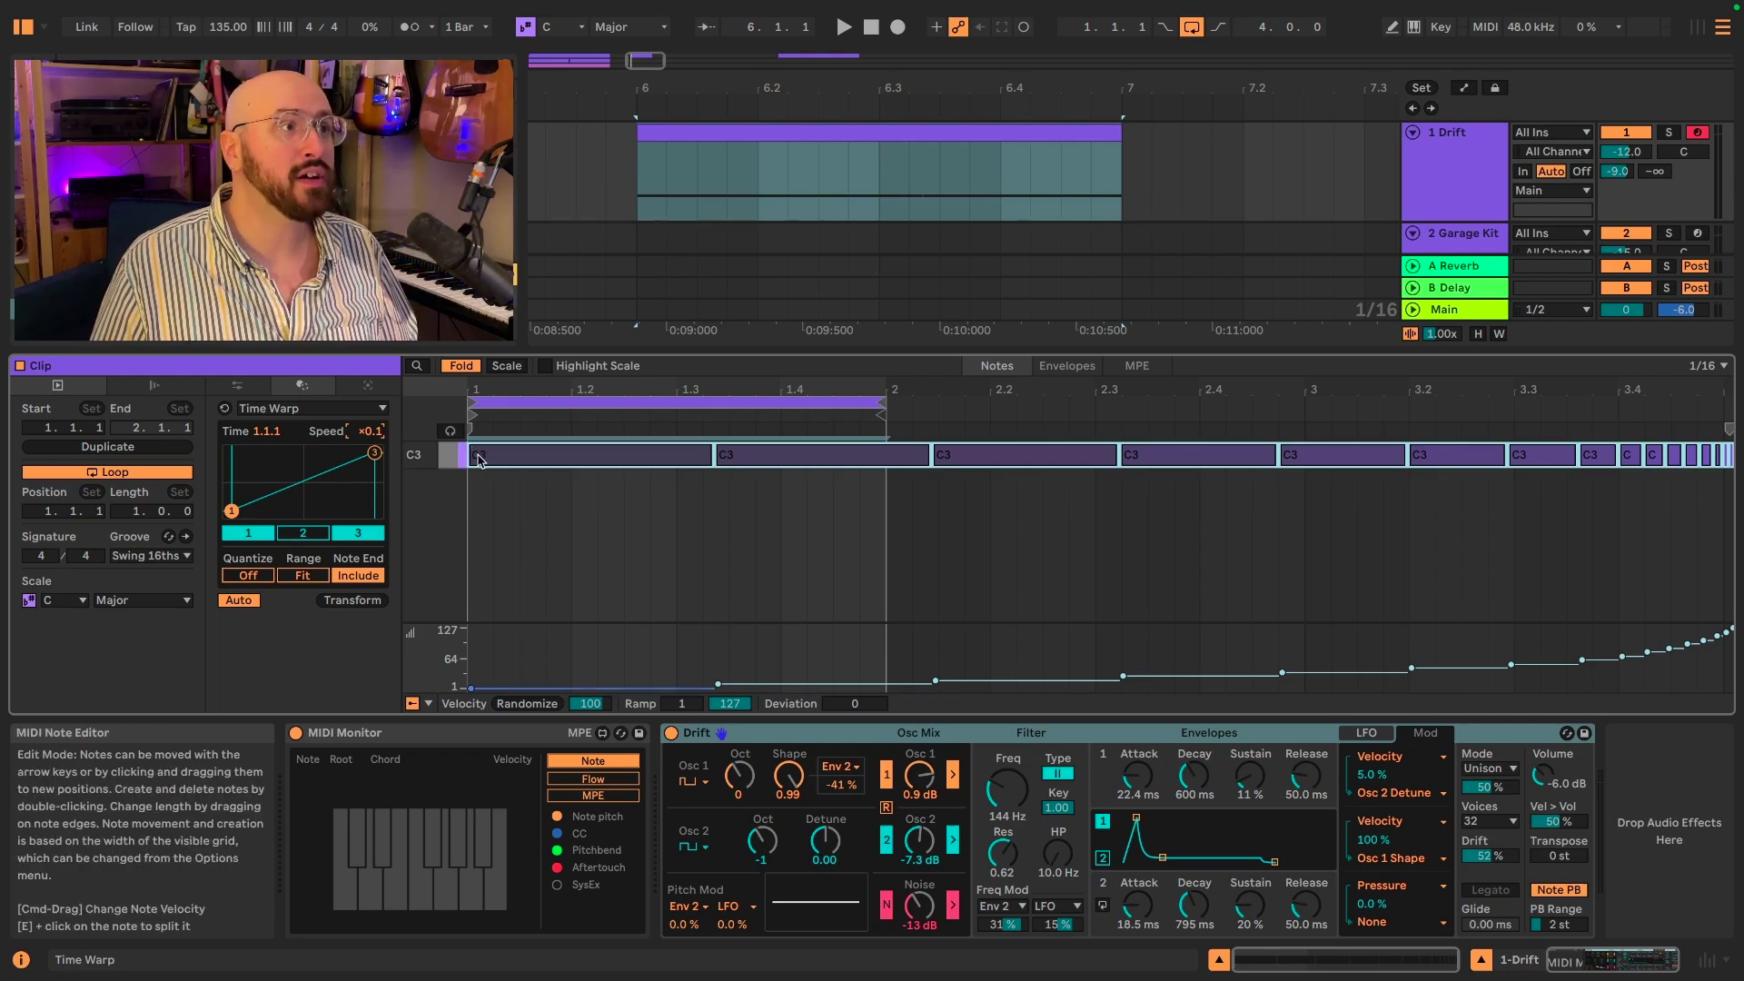
pyautogui.click(525, 479)
pyautogui.click(509, 457)
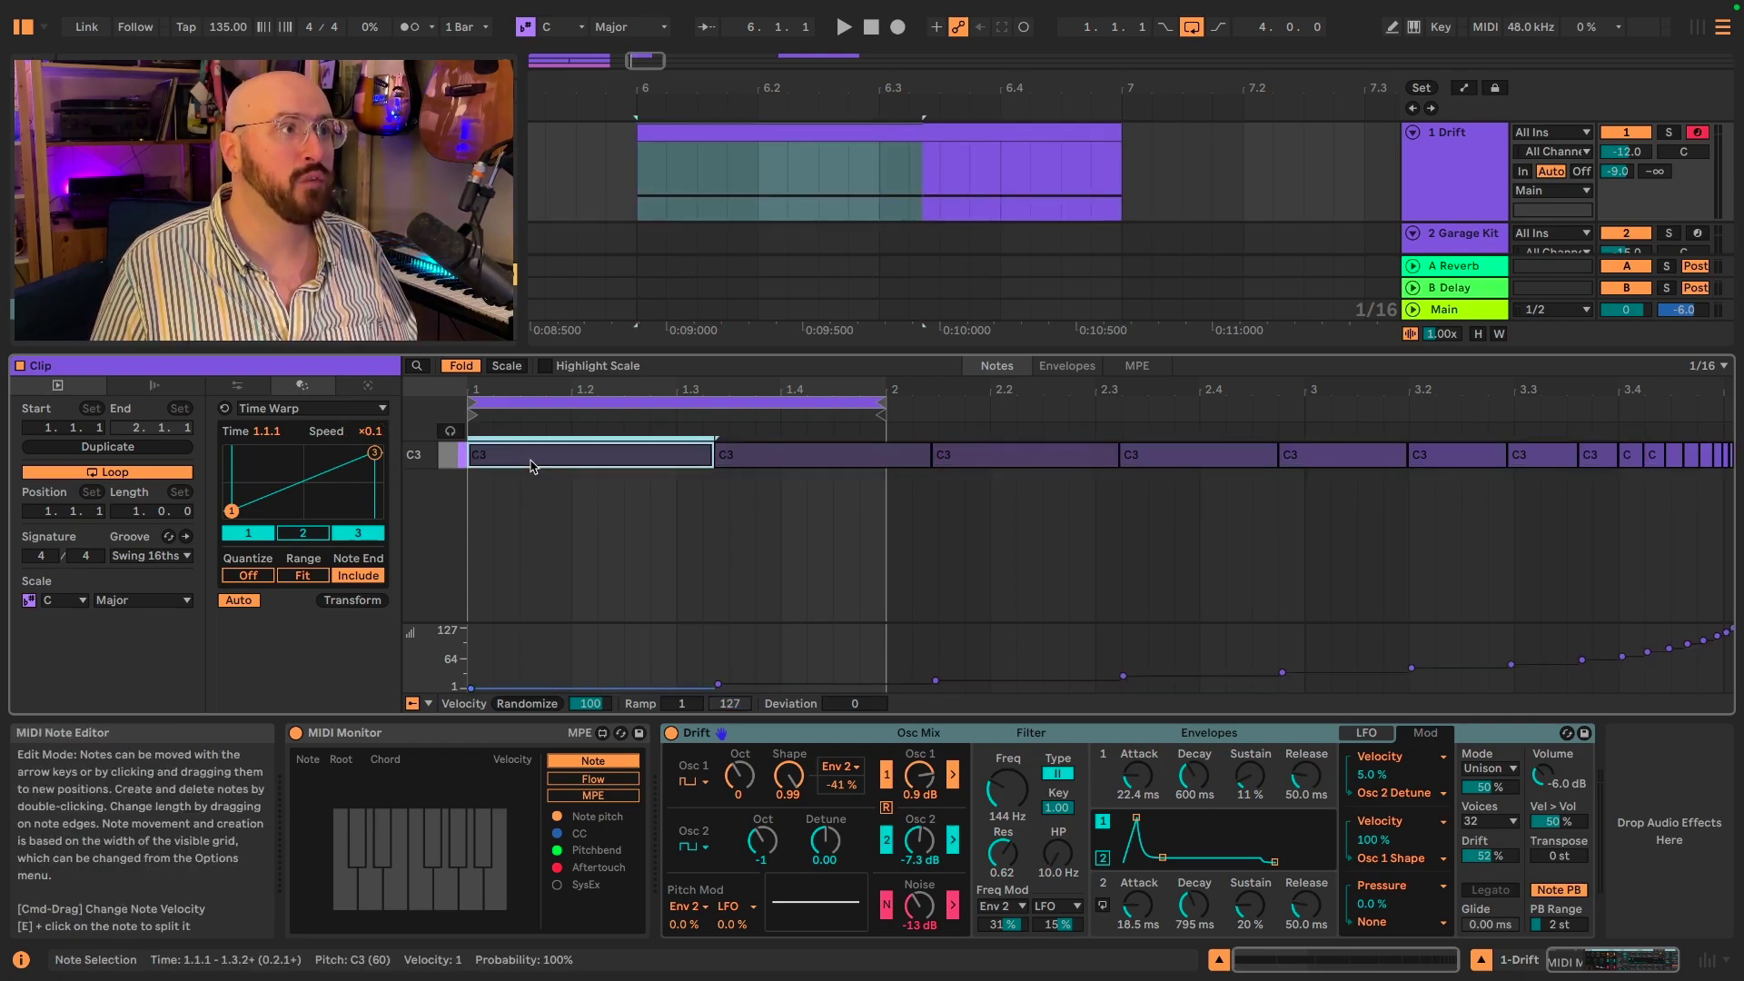
pyautogui.click(481, 442)
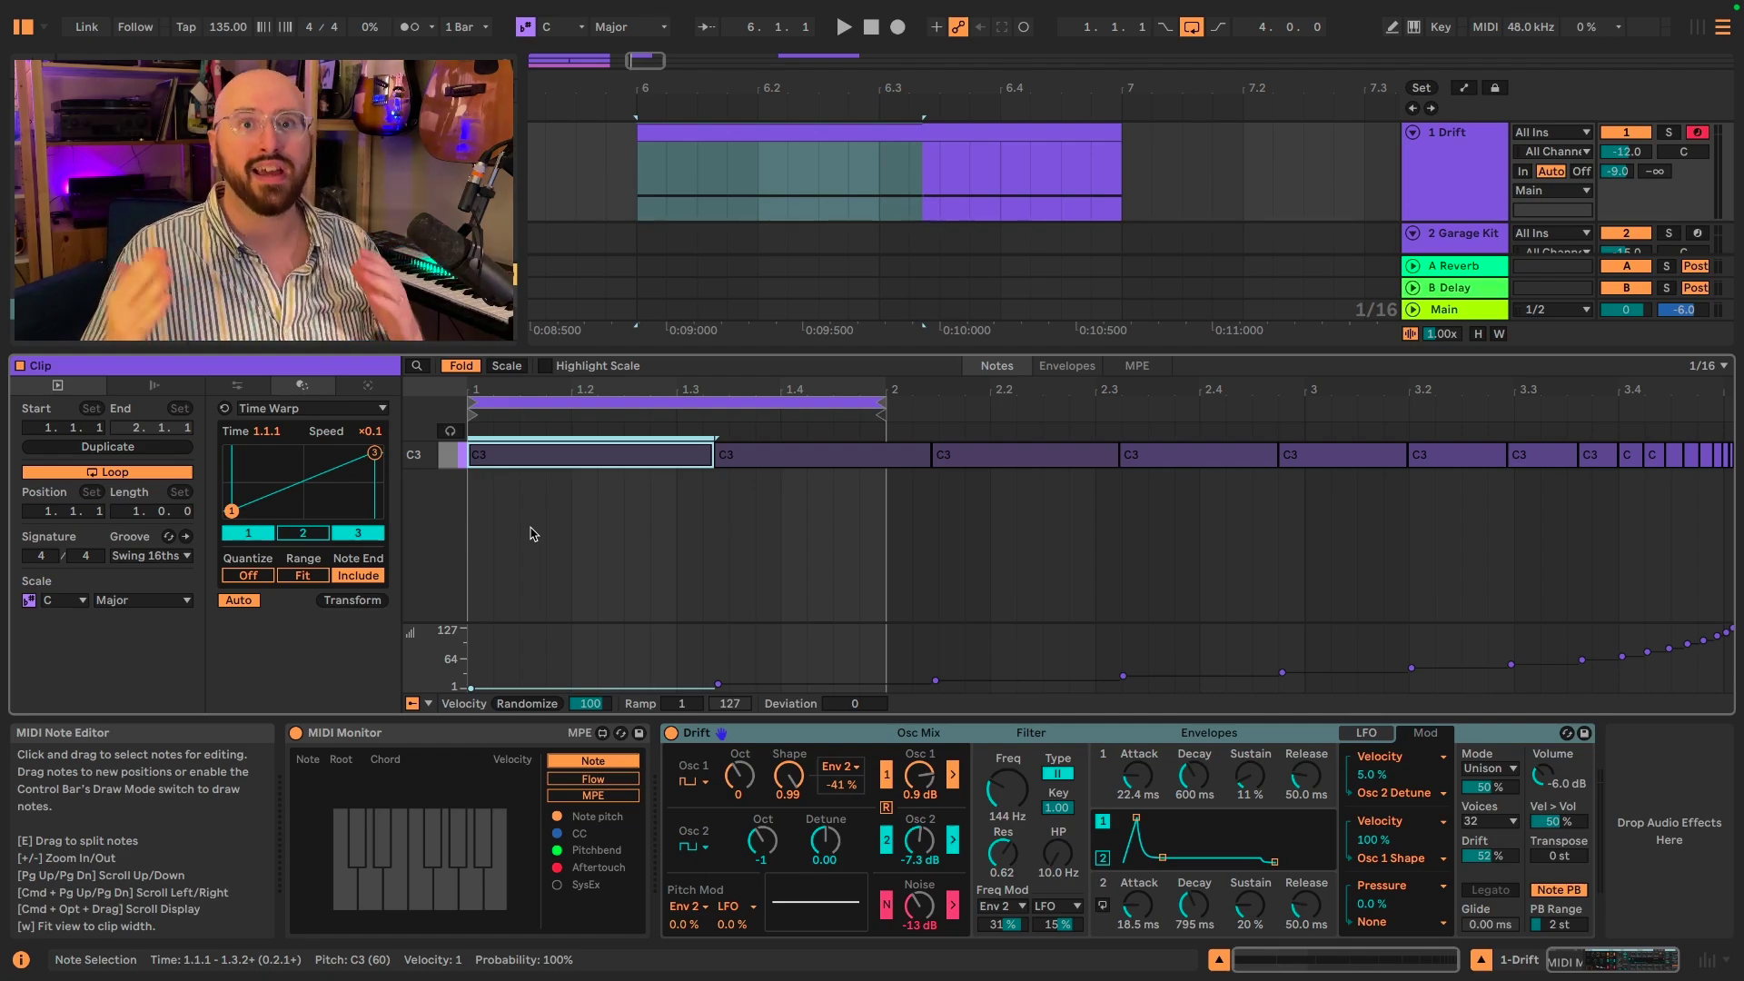
# - Select all notes and add a middle Time Warp breakpoint at 1.3.1 with Speed ×0.4
pyautogui.hotkey('ctrl', 'a')
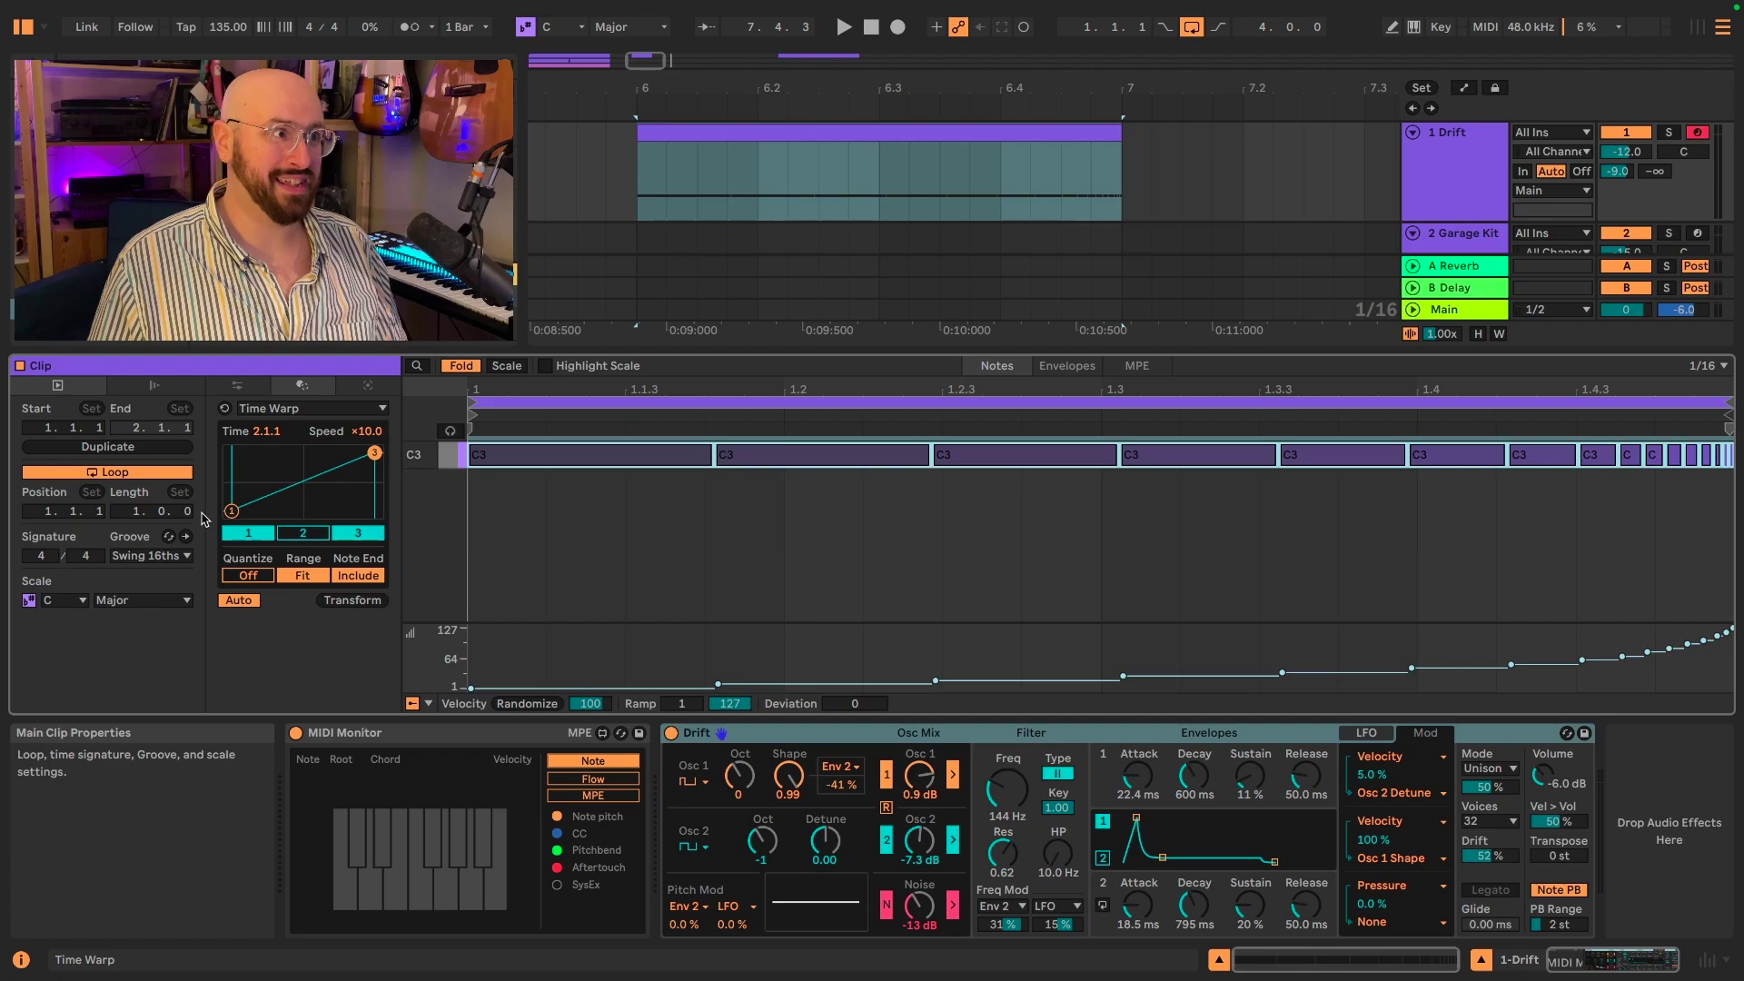
pyautogui.click(301, 533)
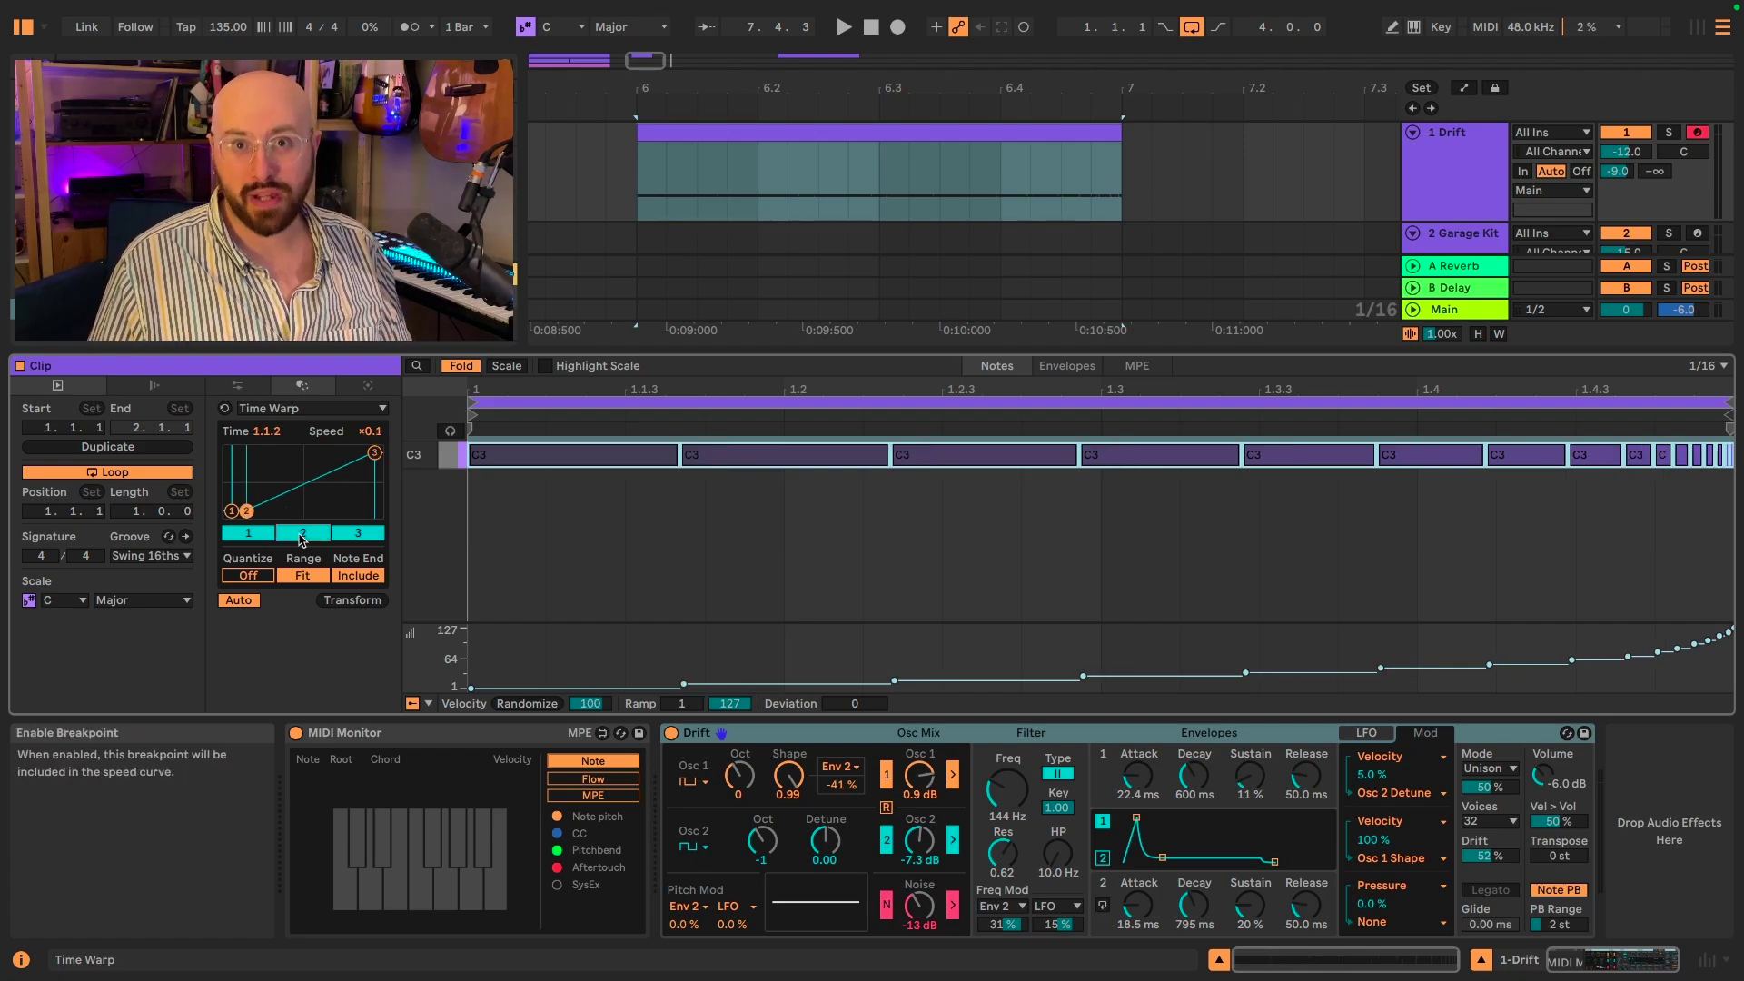
pyautogui.moveTo(247, 511)
pyautogui.mouseDown()
pyautogui.moveTo(305, 505)
pyautogui.moveTo(224, 484)
pyautogui.mouseUp()
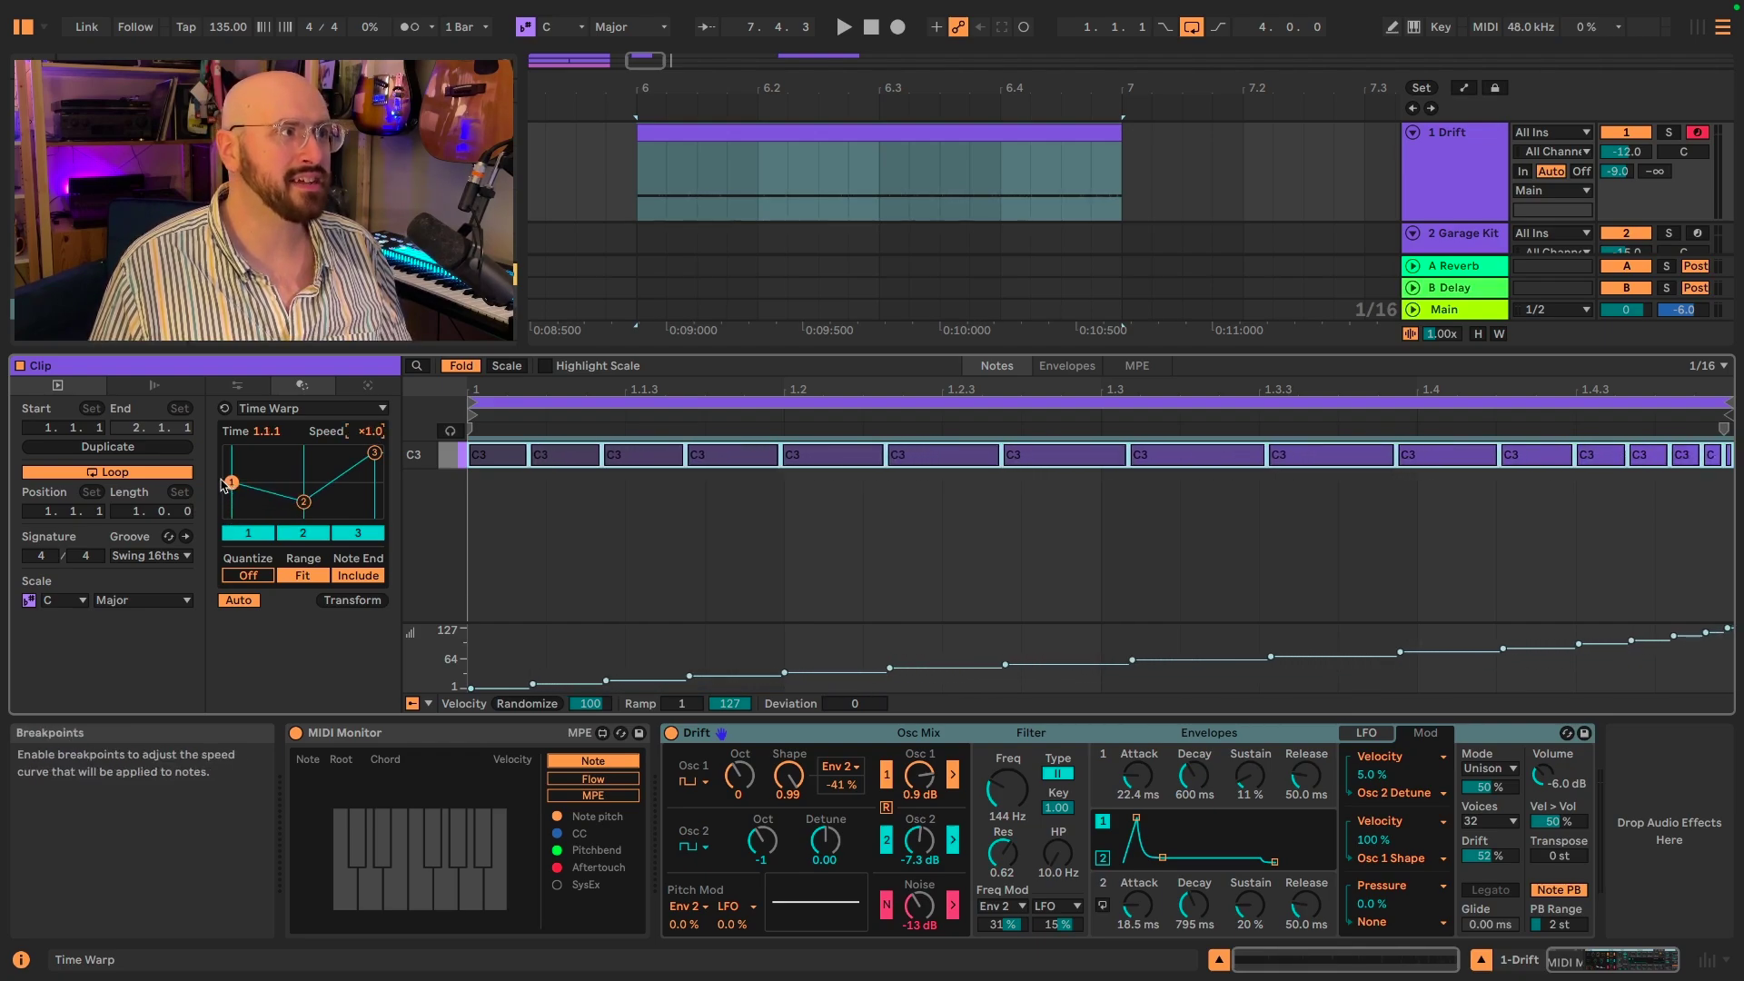
# - Play back the C3 test clip to hear its reshaped speed ramp
pyautogui.press('space')
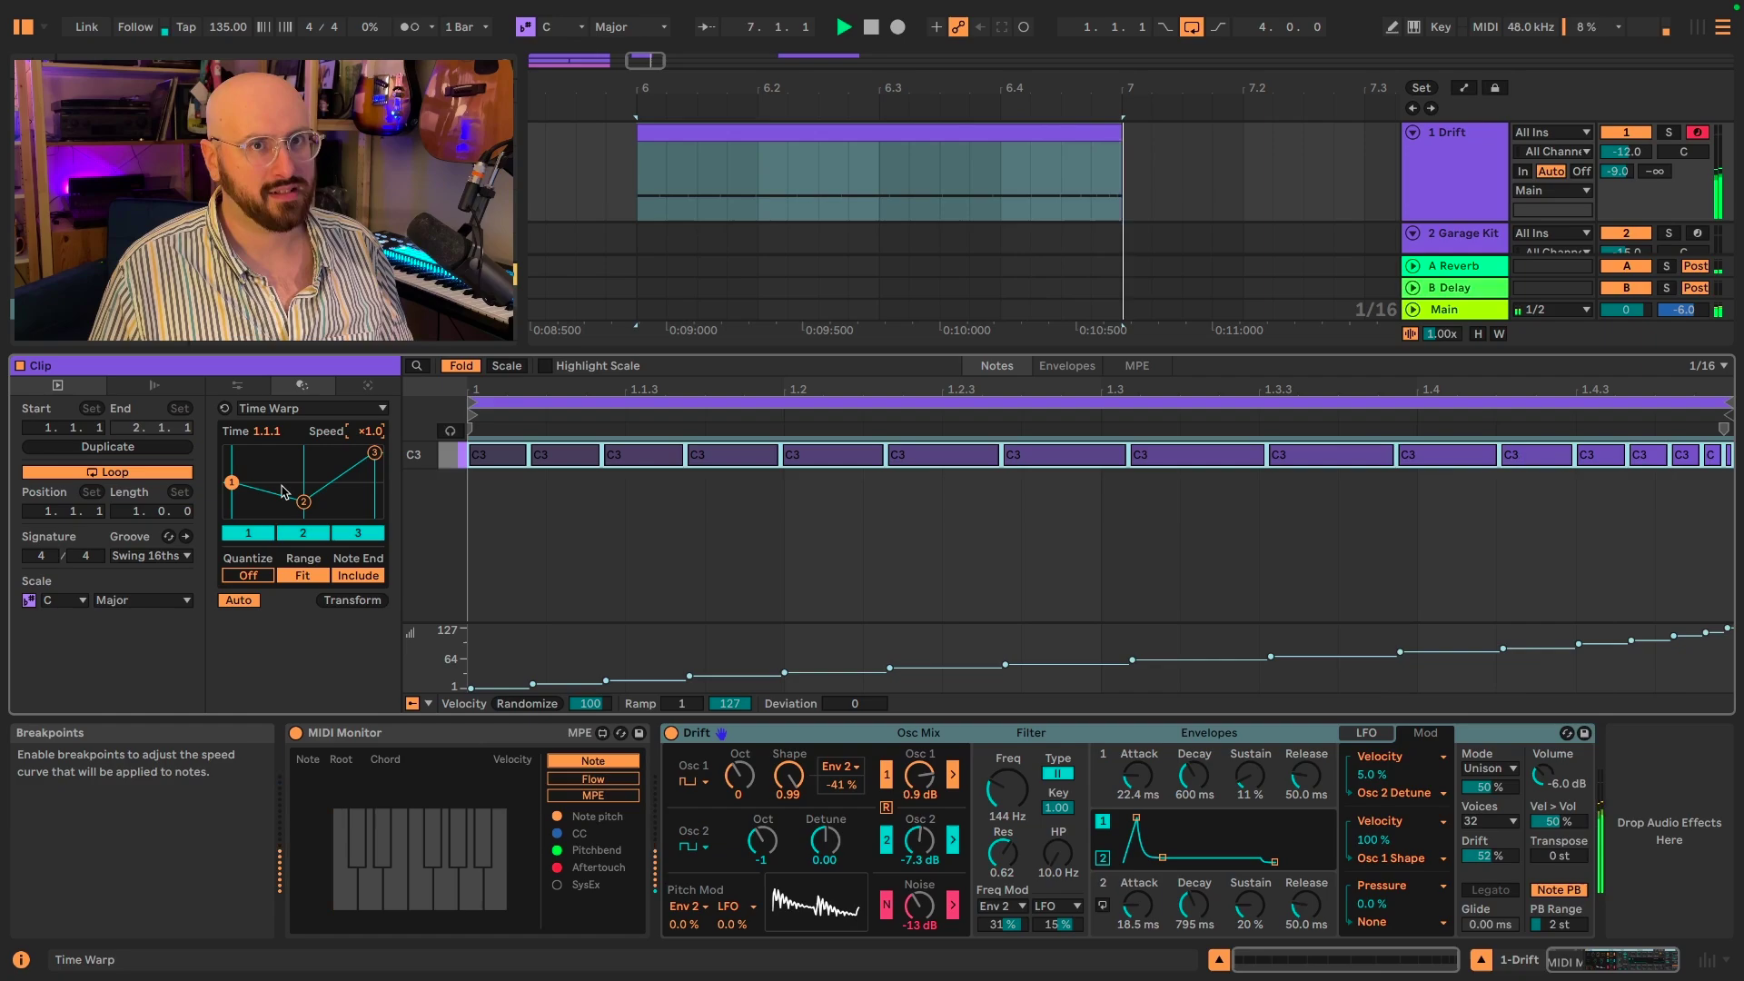
pyautogui.press('space')
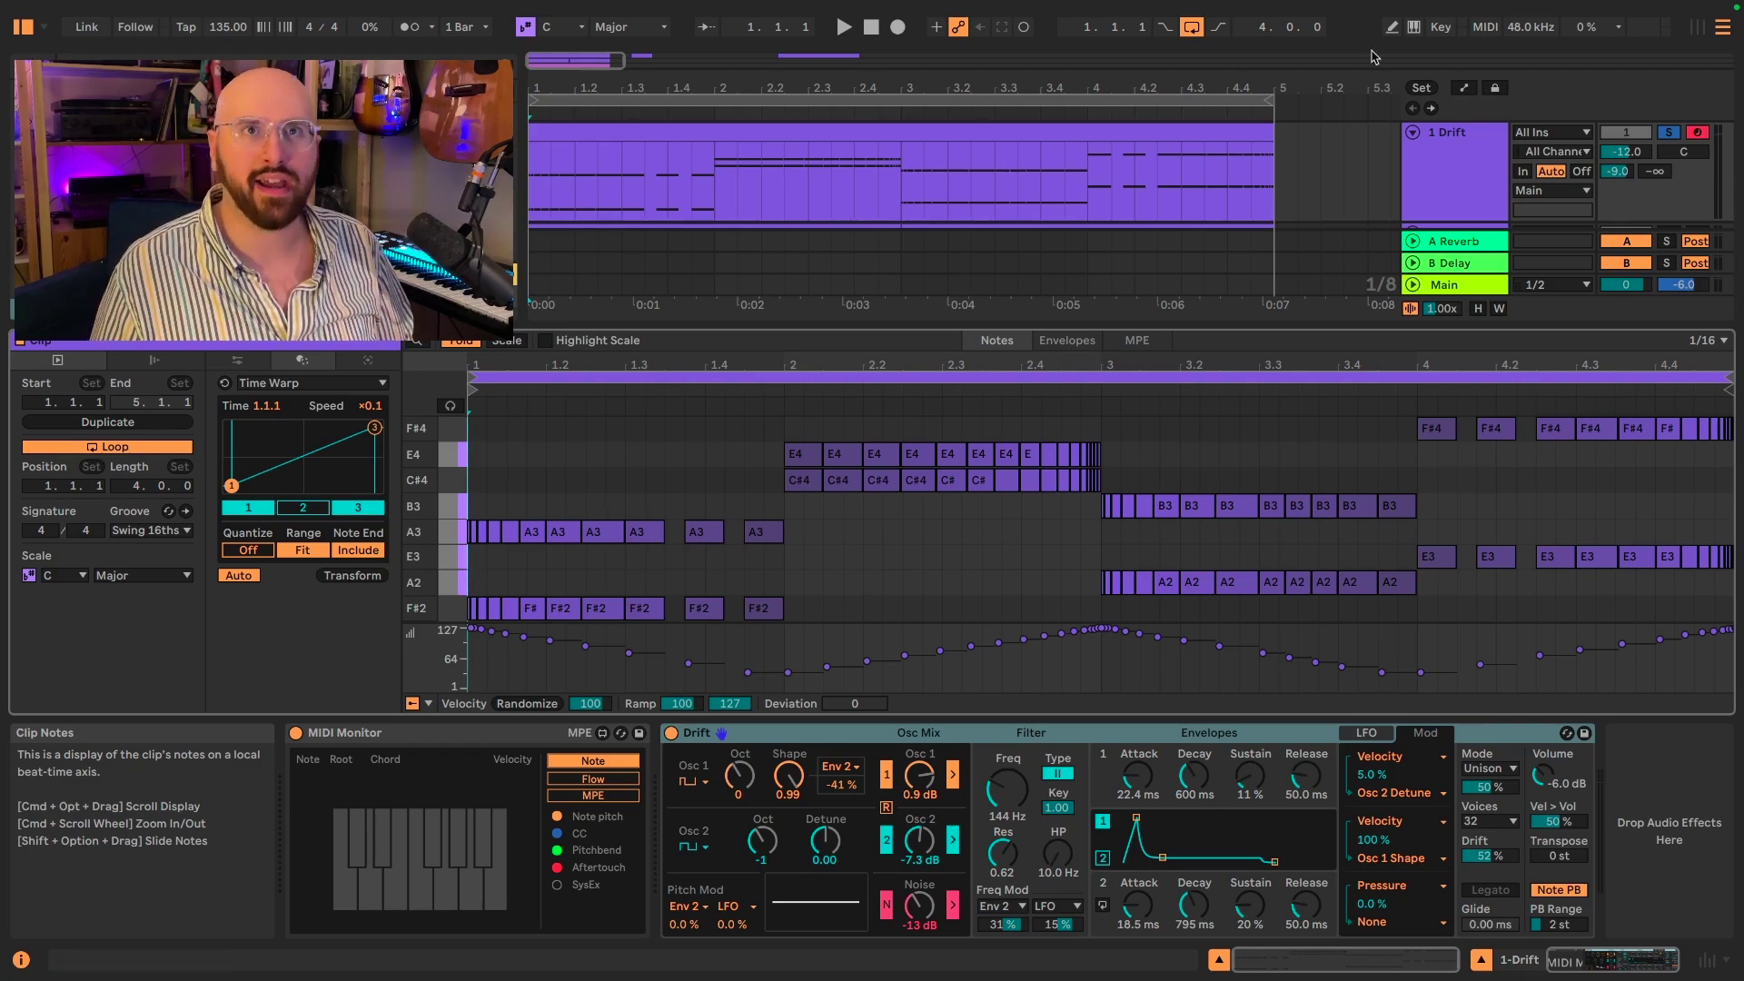
pyautogui.click(1669, 133)
pyautogui.press('space')
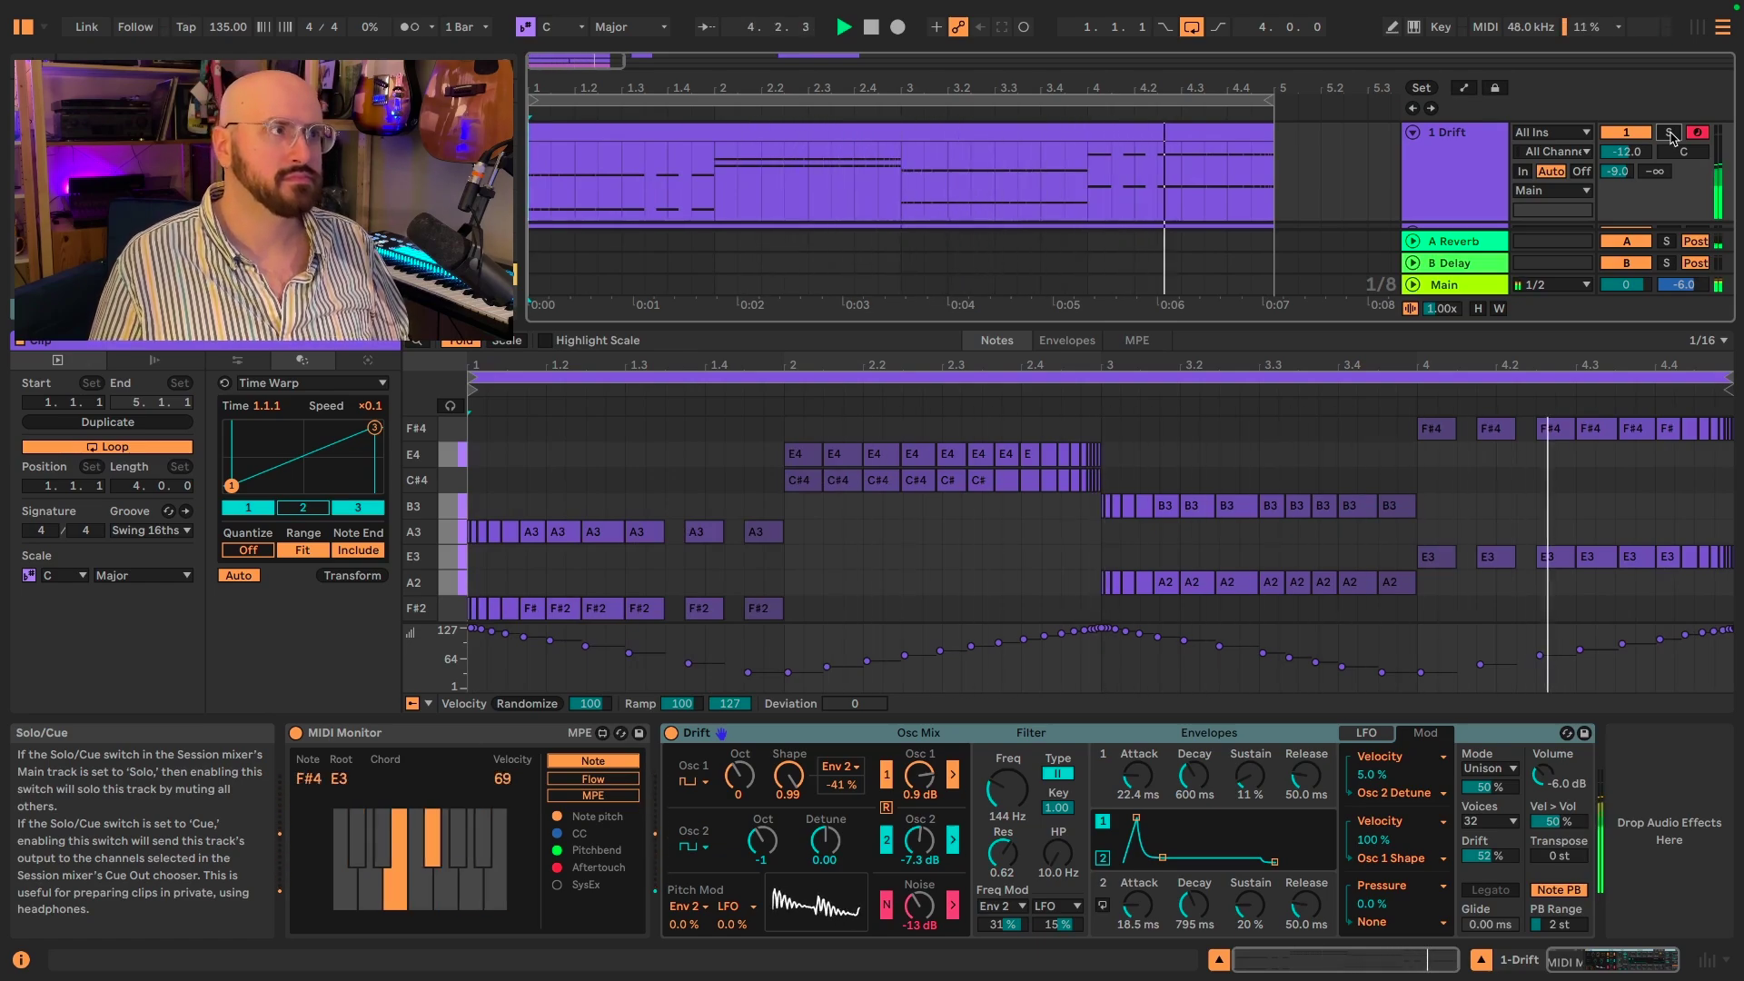
pyautogui.press('space')
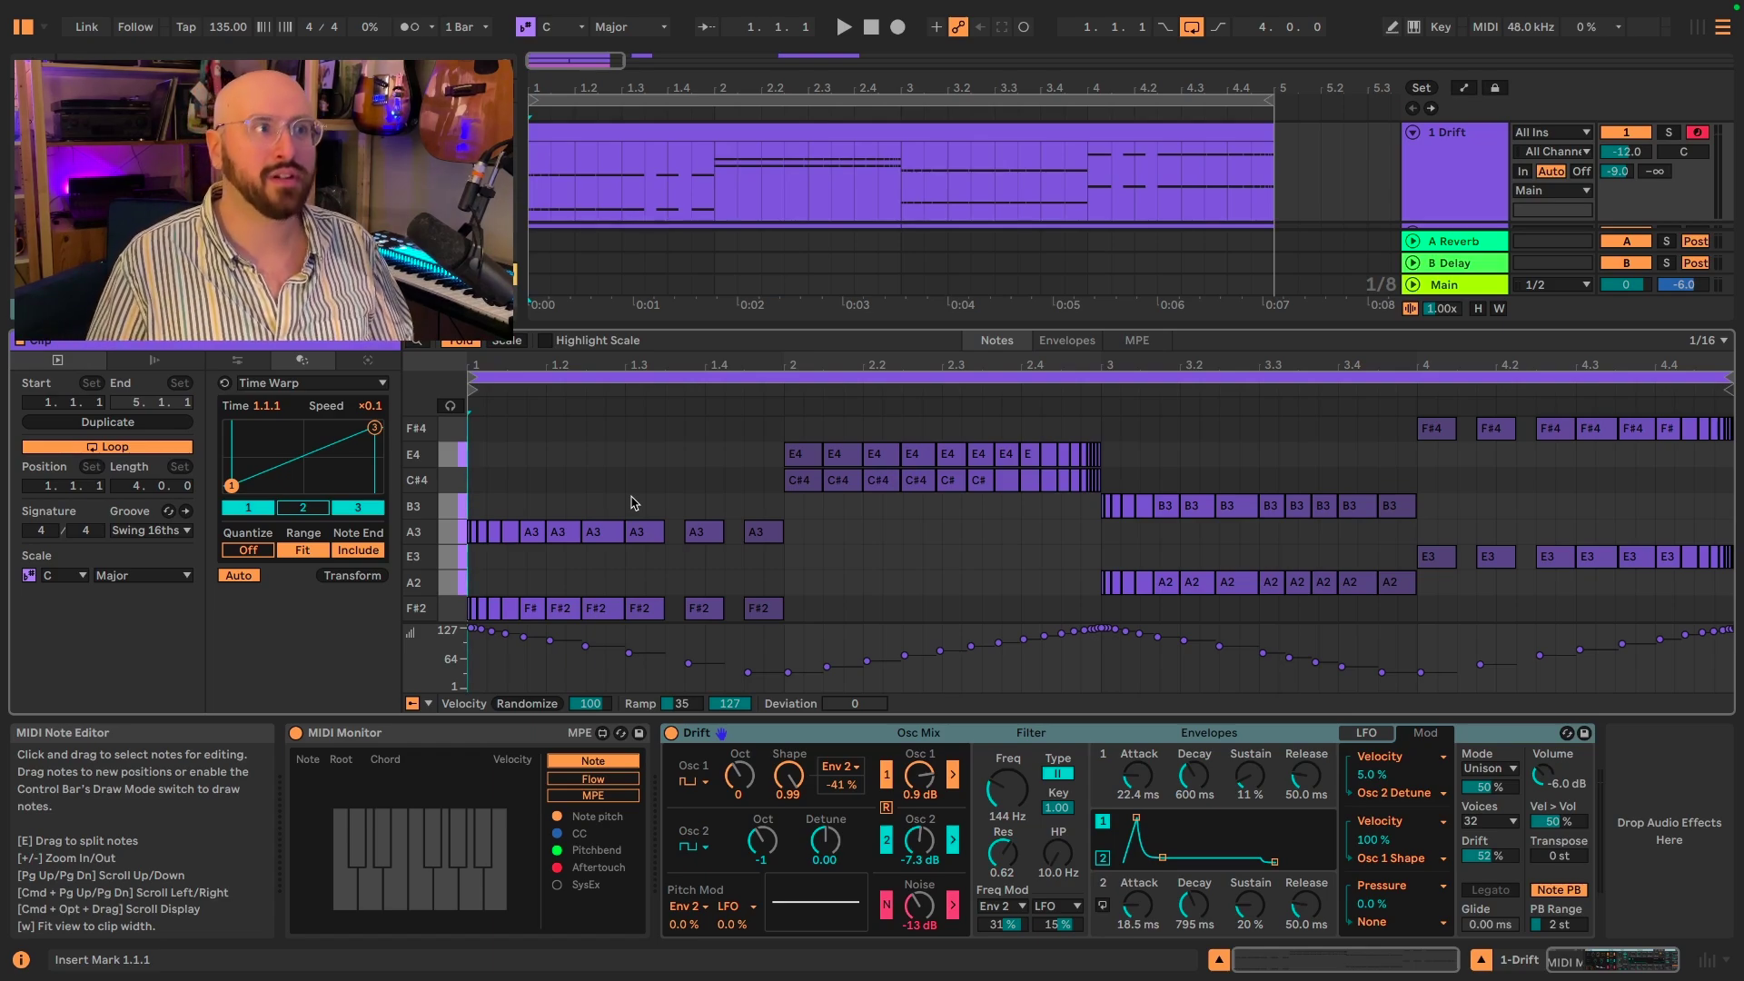
pyautogui.click(1669, 132)
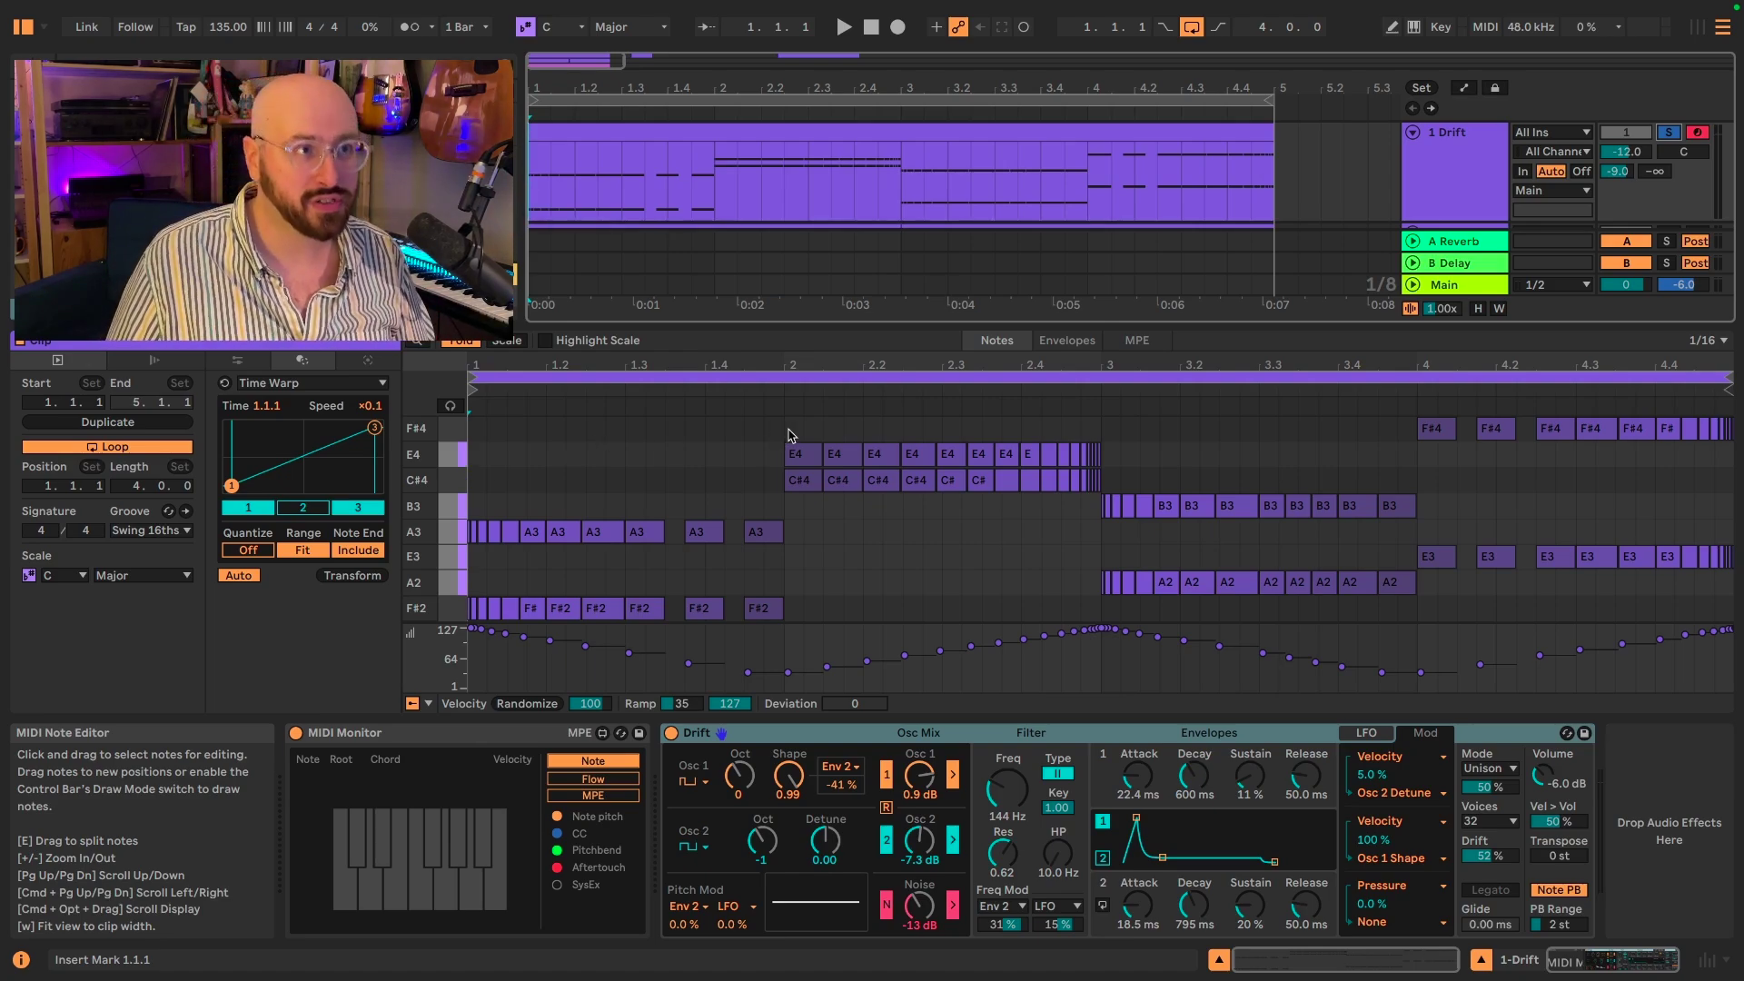
pyautogui.click(802, 454)
pyautogui.moveTo(798, 431); pyautogui.dragTo(835, 502)
pyautogui.moveTo(880, 432); pyautogui.dragTo(919, 492)
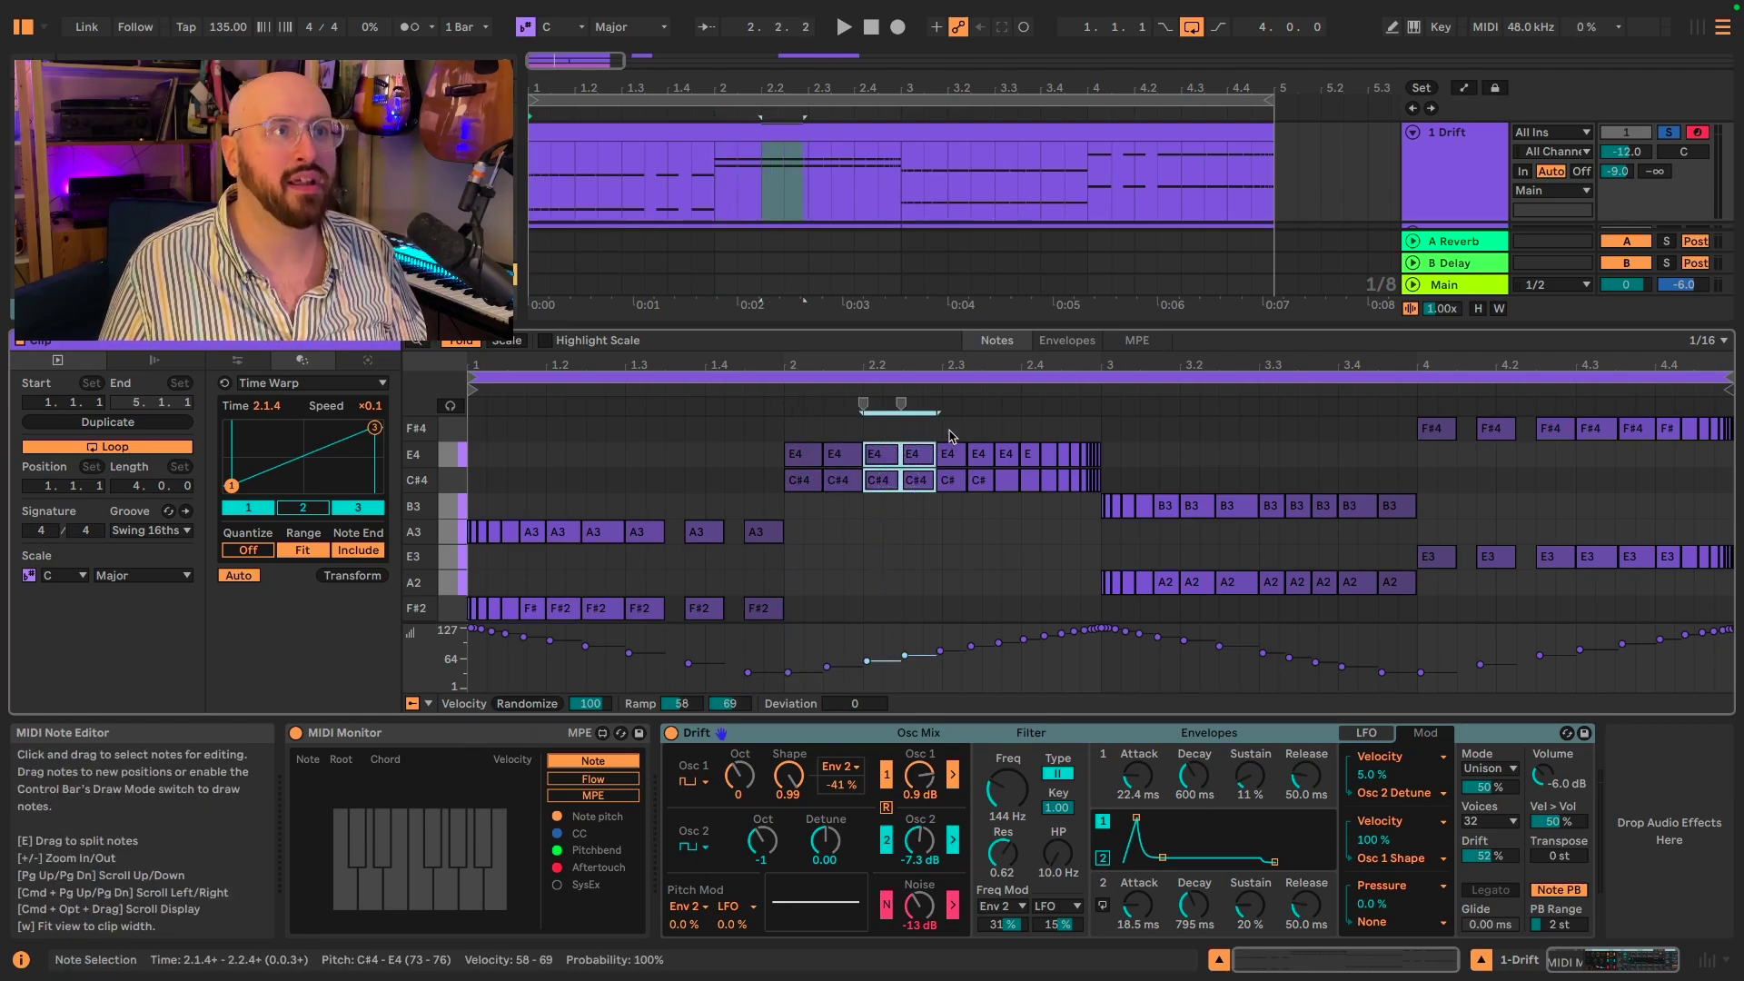
pyautogui.moveTo(949, 432); pyautogui.dragTo(1112, 474)
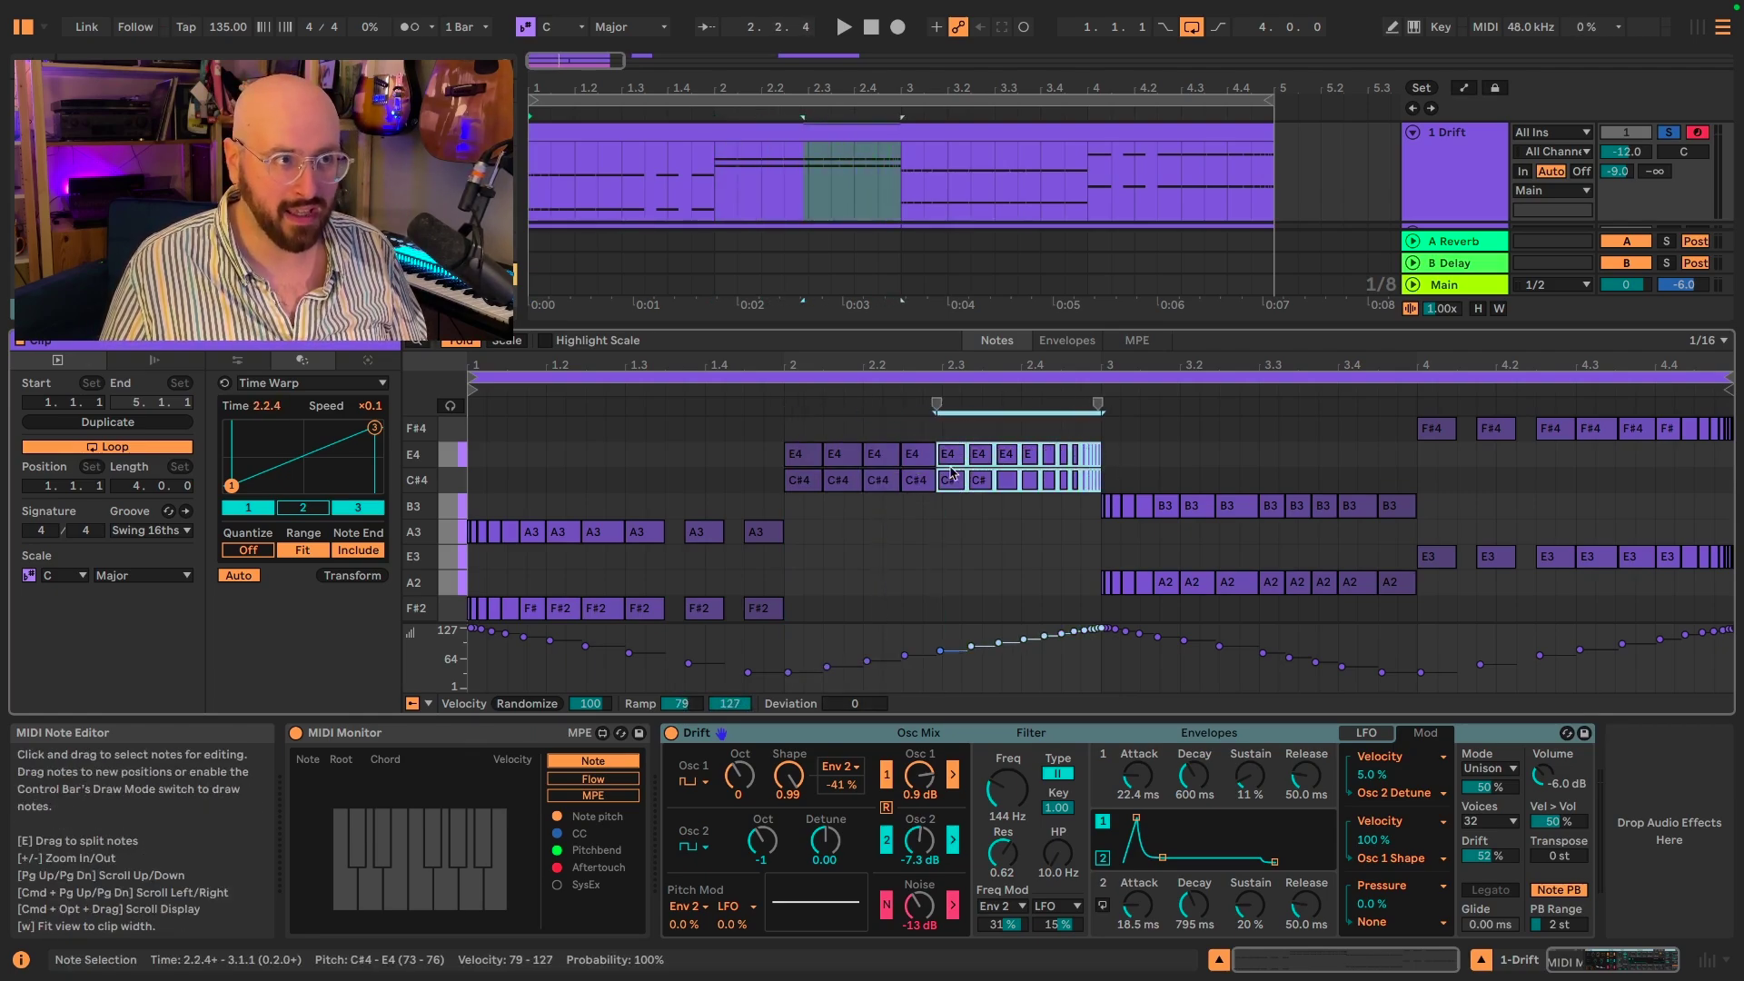
pyautogui.click(707, 458)
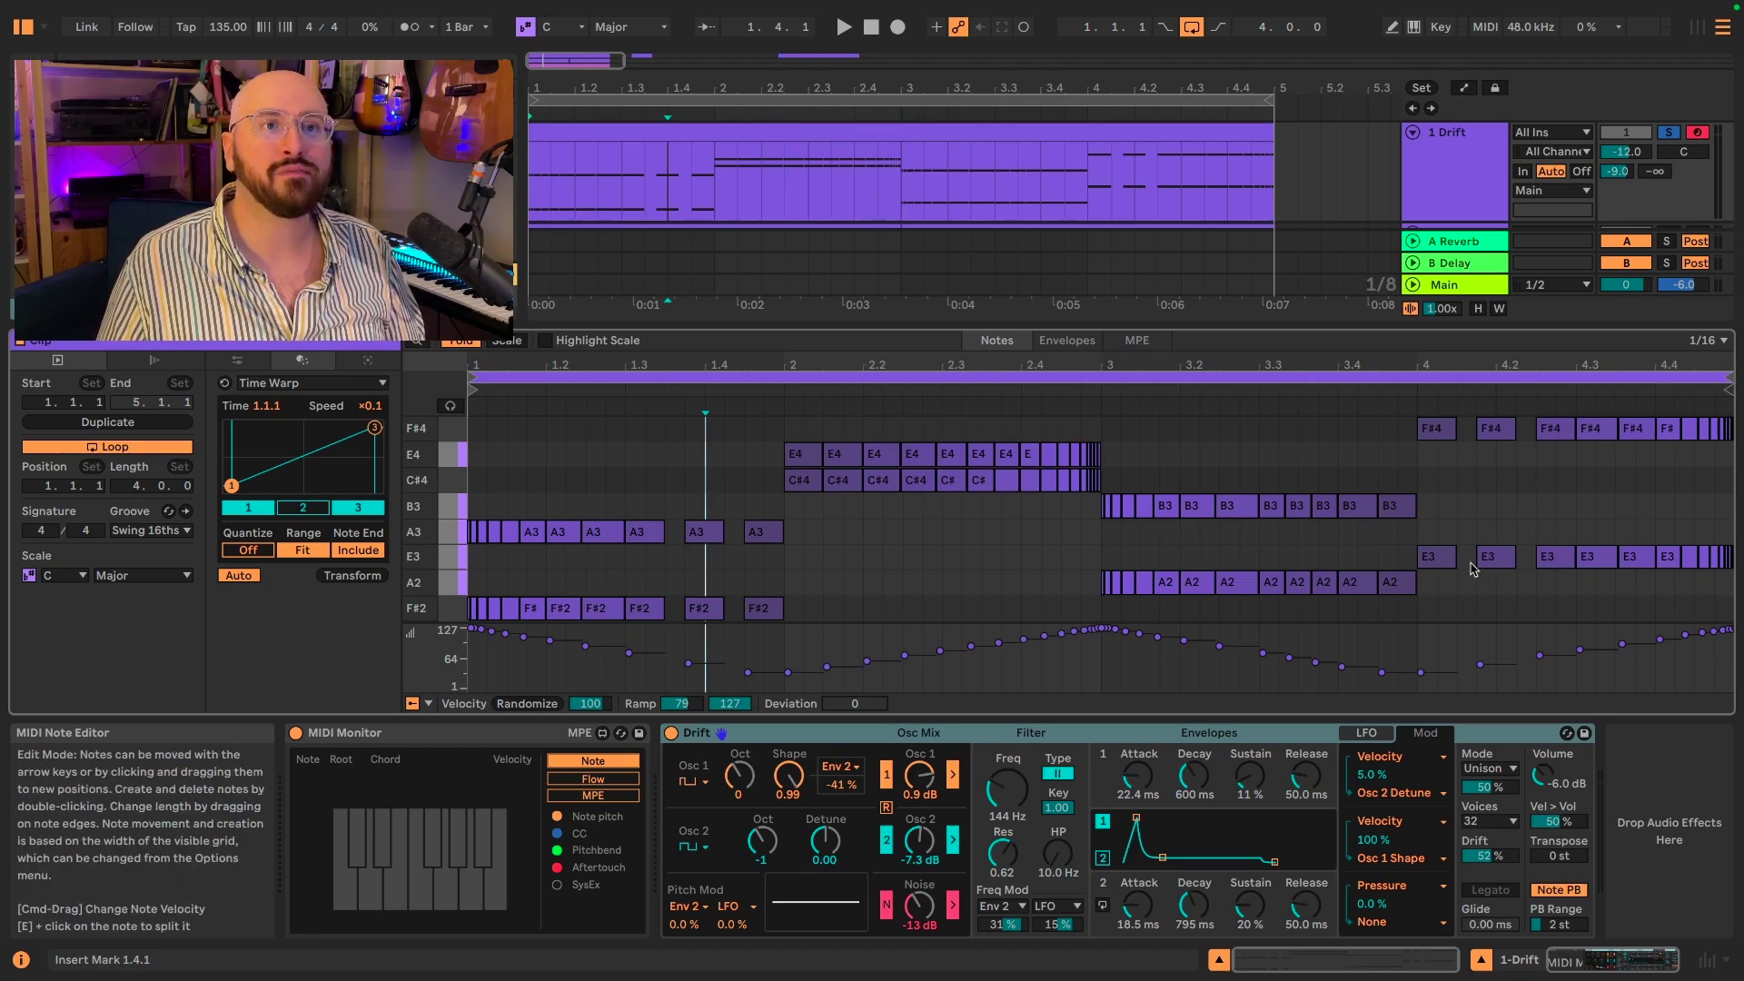
pyautogui.moveTo(1440, 586); pyautogui.dragTo(1559, 420)
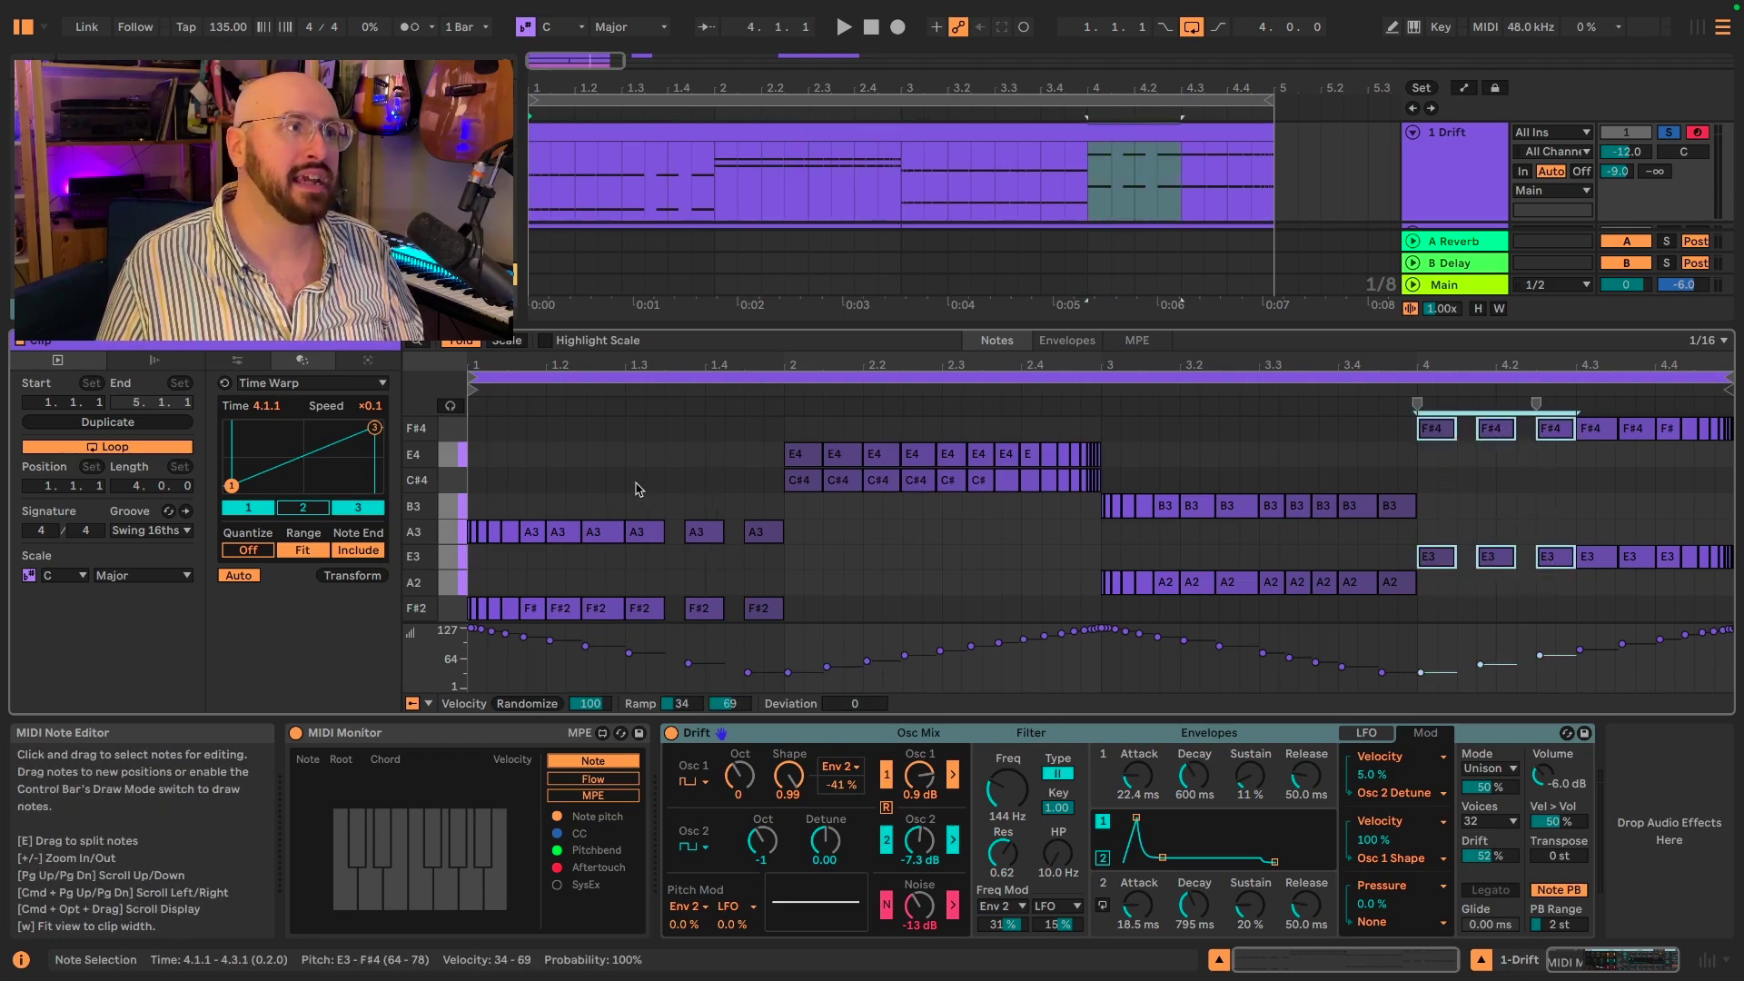
pyautogui.moveTo(638, 485); pyautogui.dragTo(780, 611)
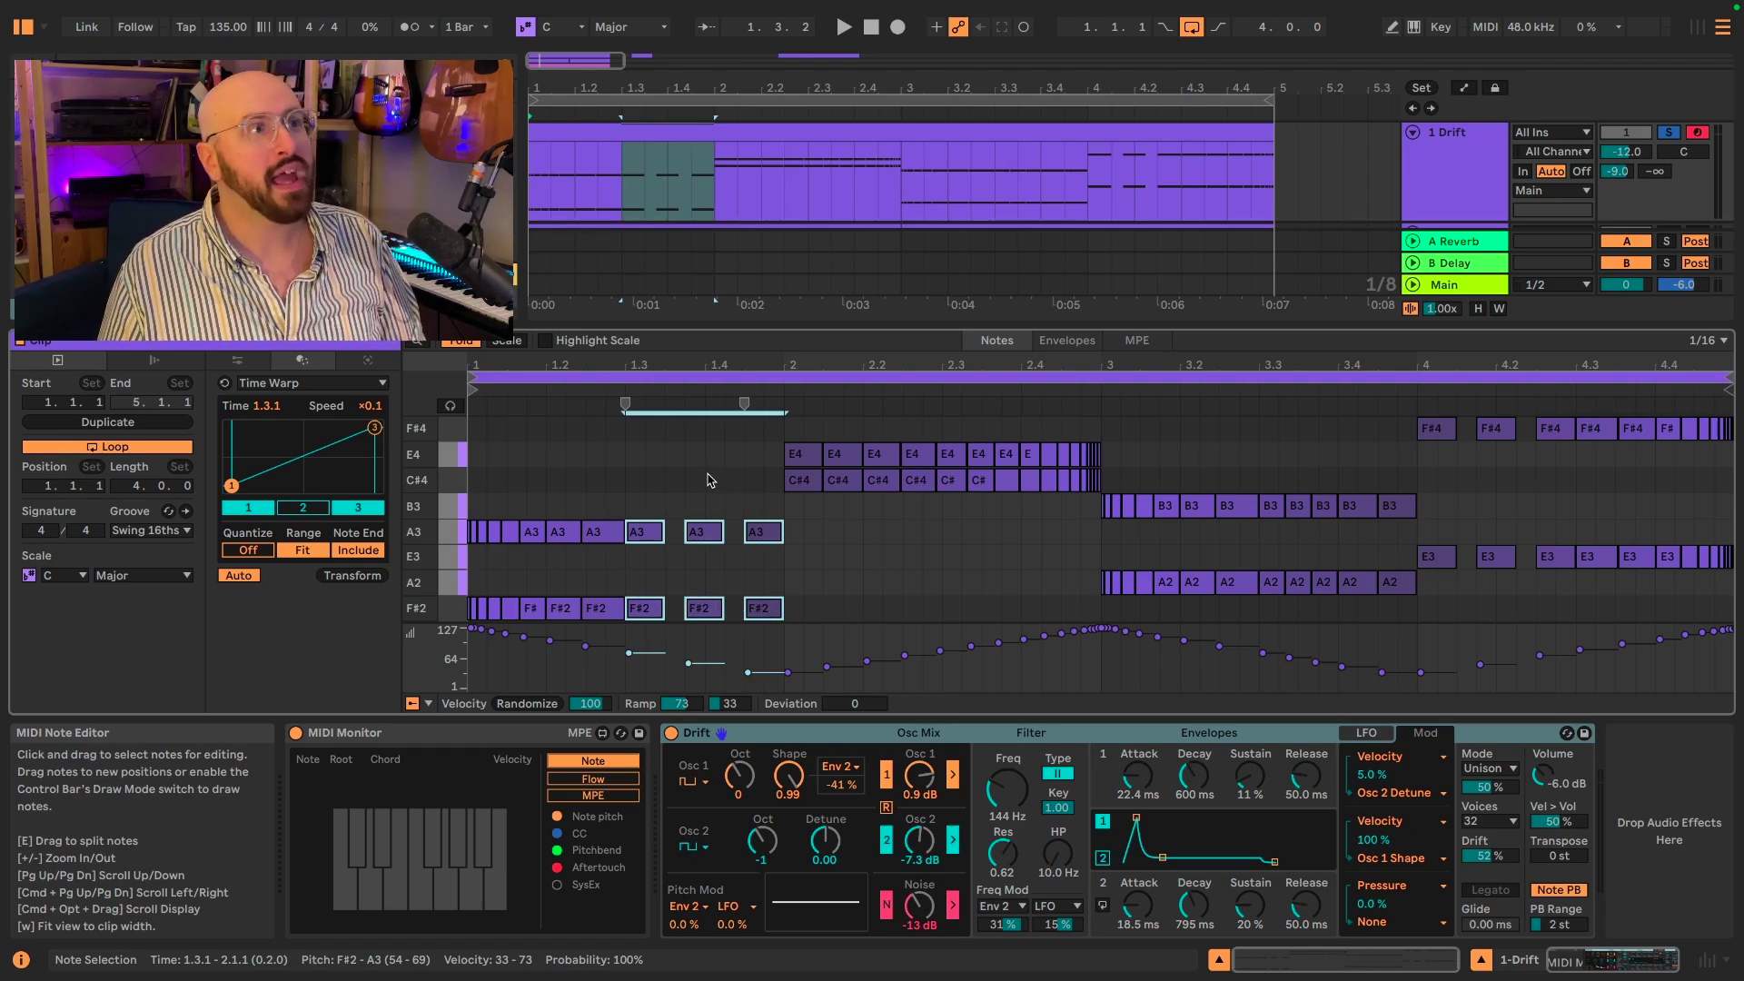
pyautogui.click(470, 471)
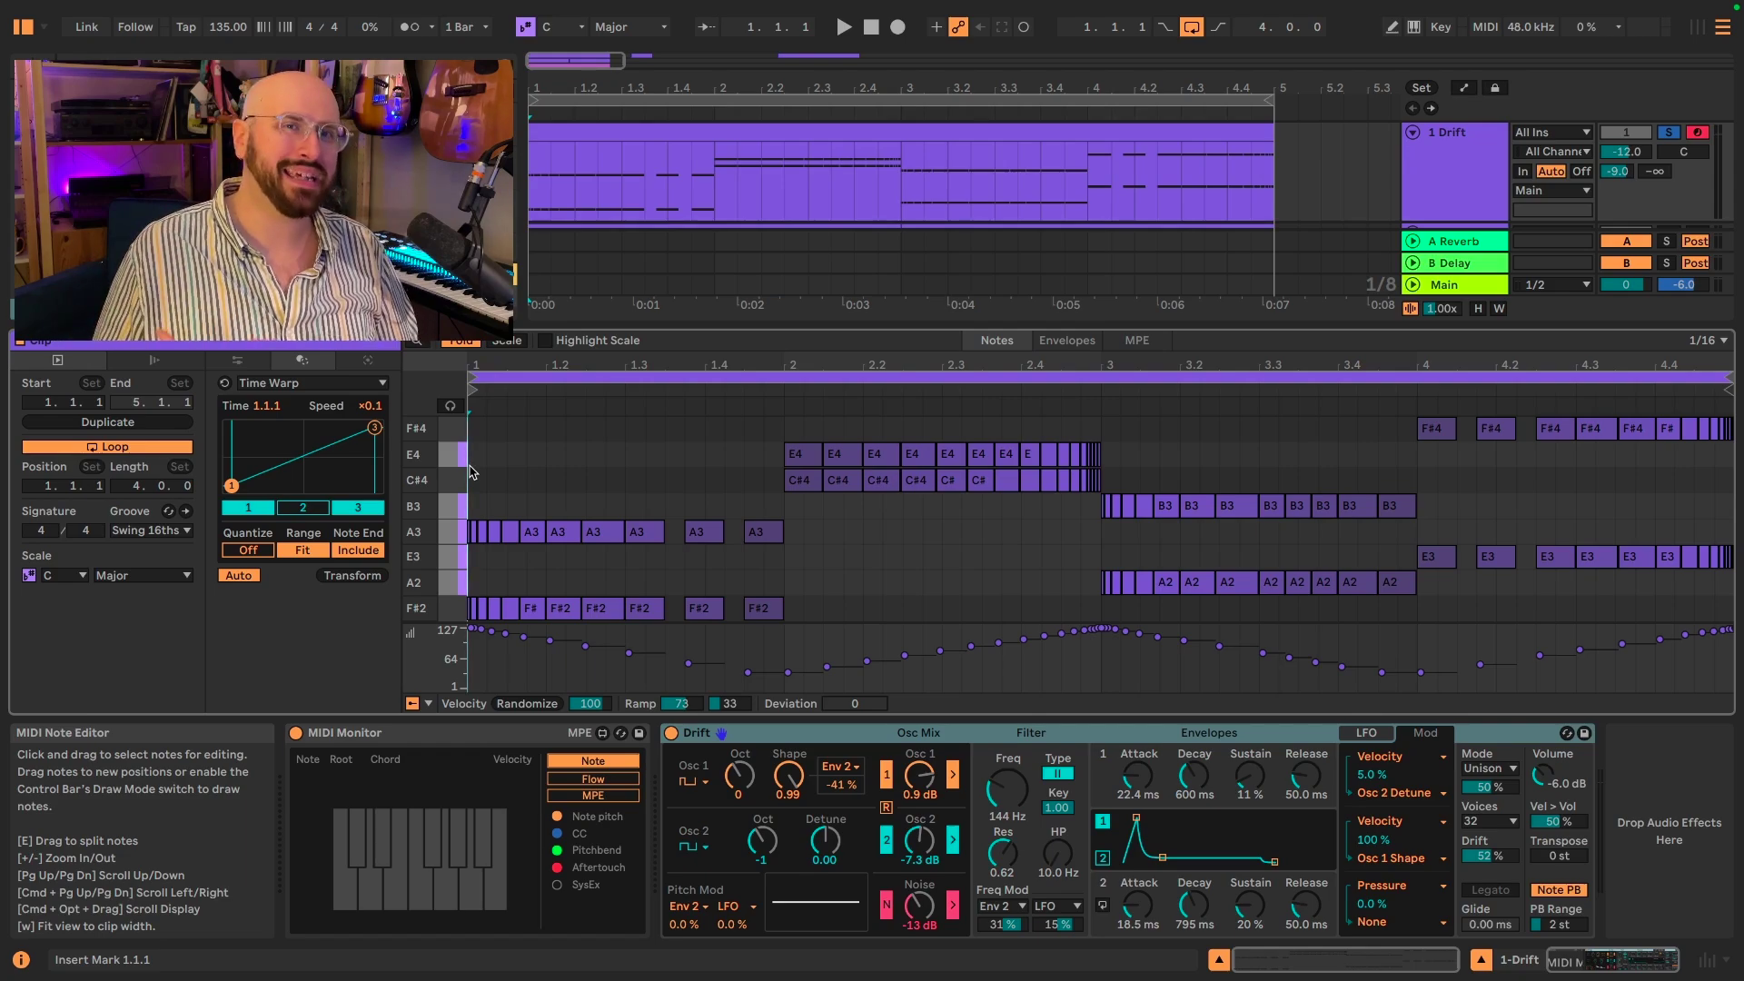
pyautogui.press('space')
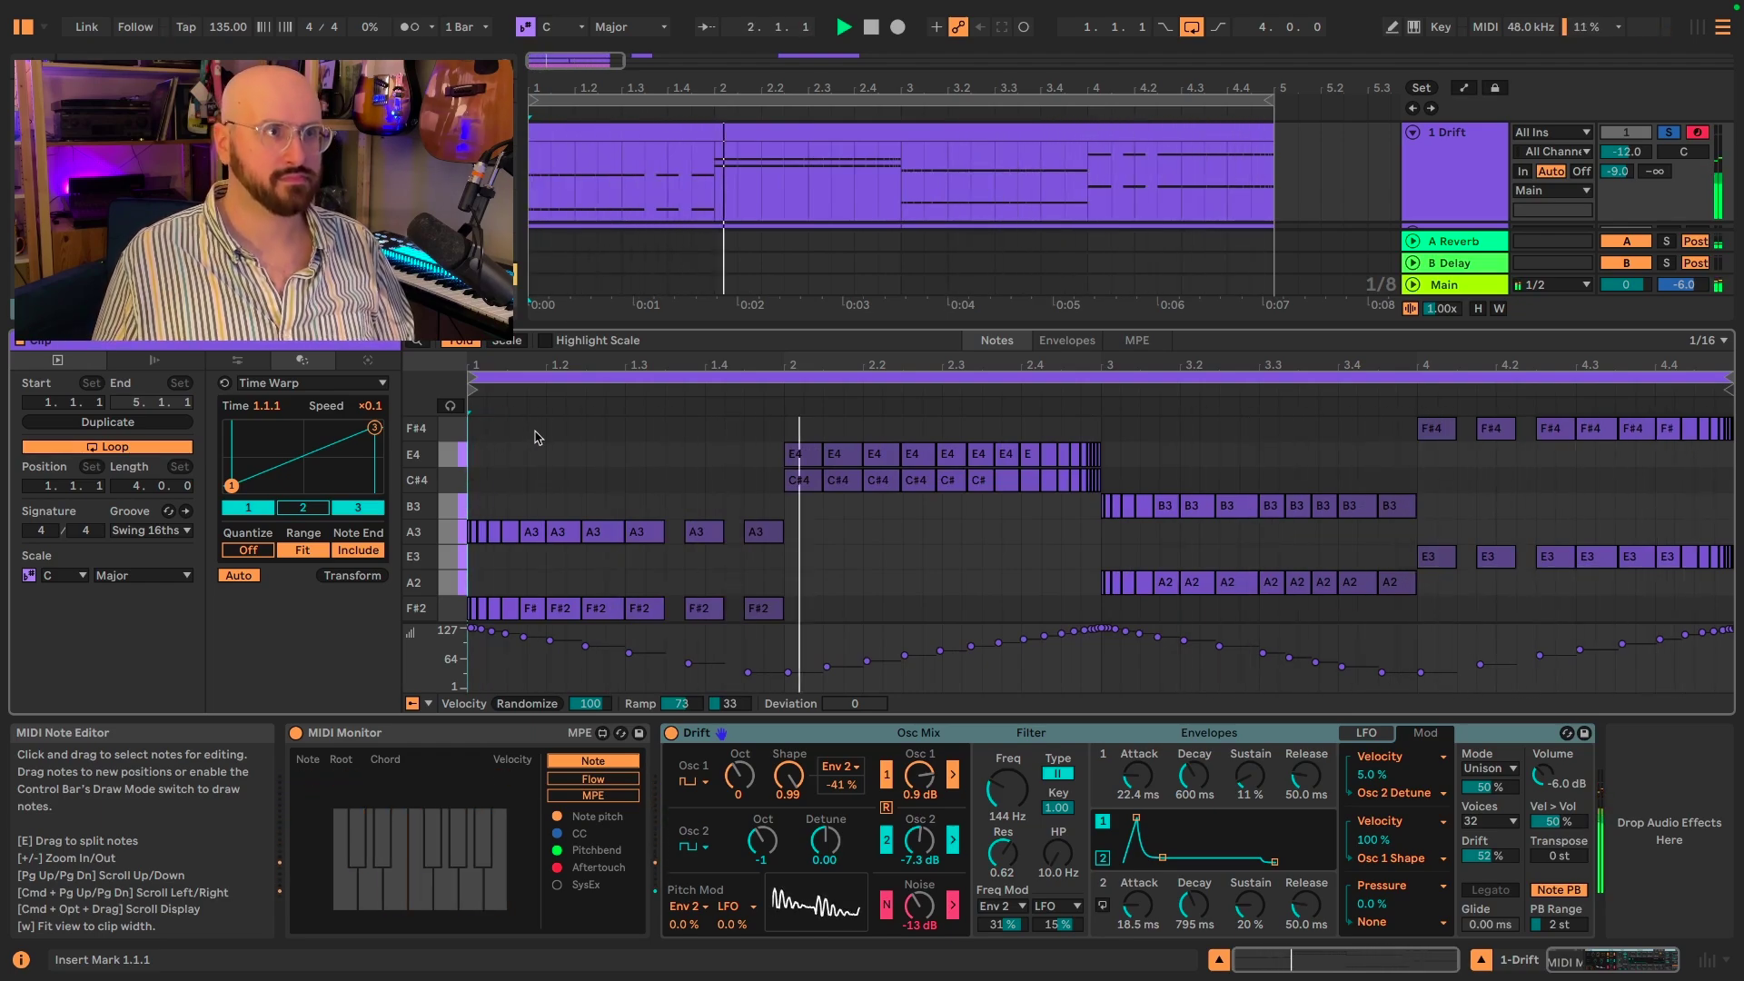
pyautogui.press('space')
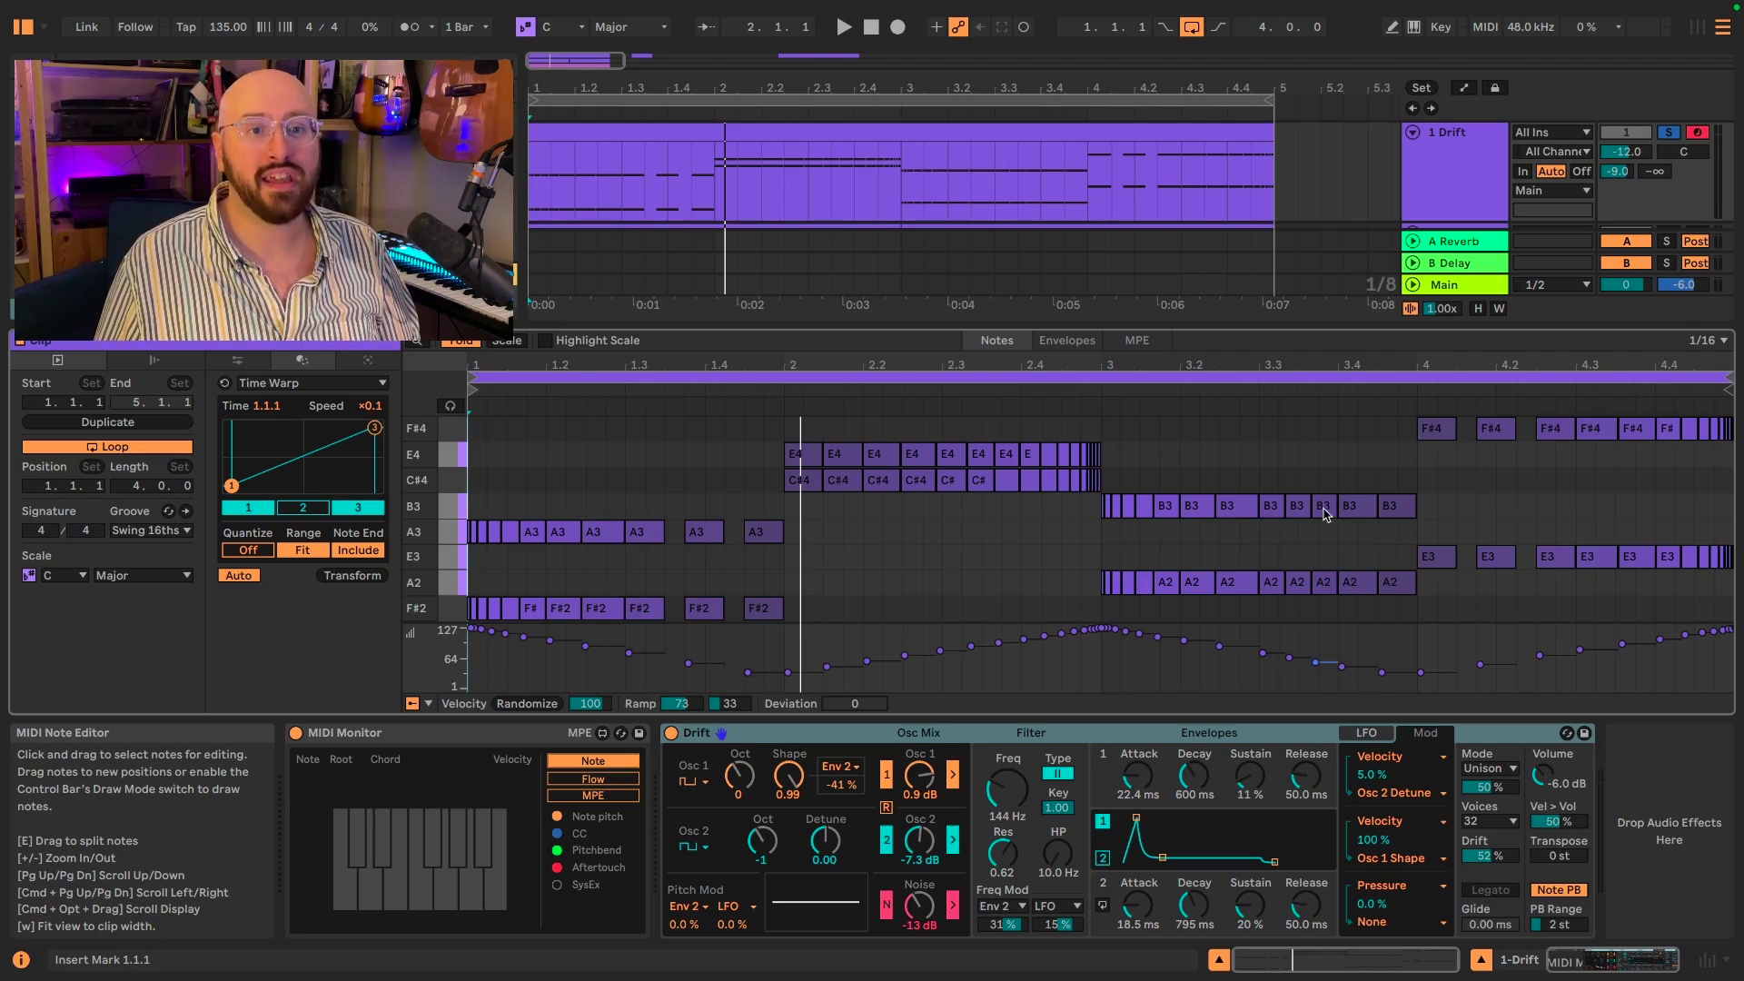
pyautogui.click(1532, 732)
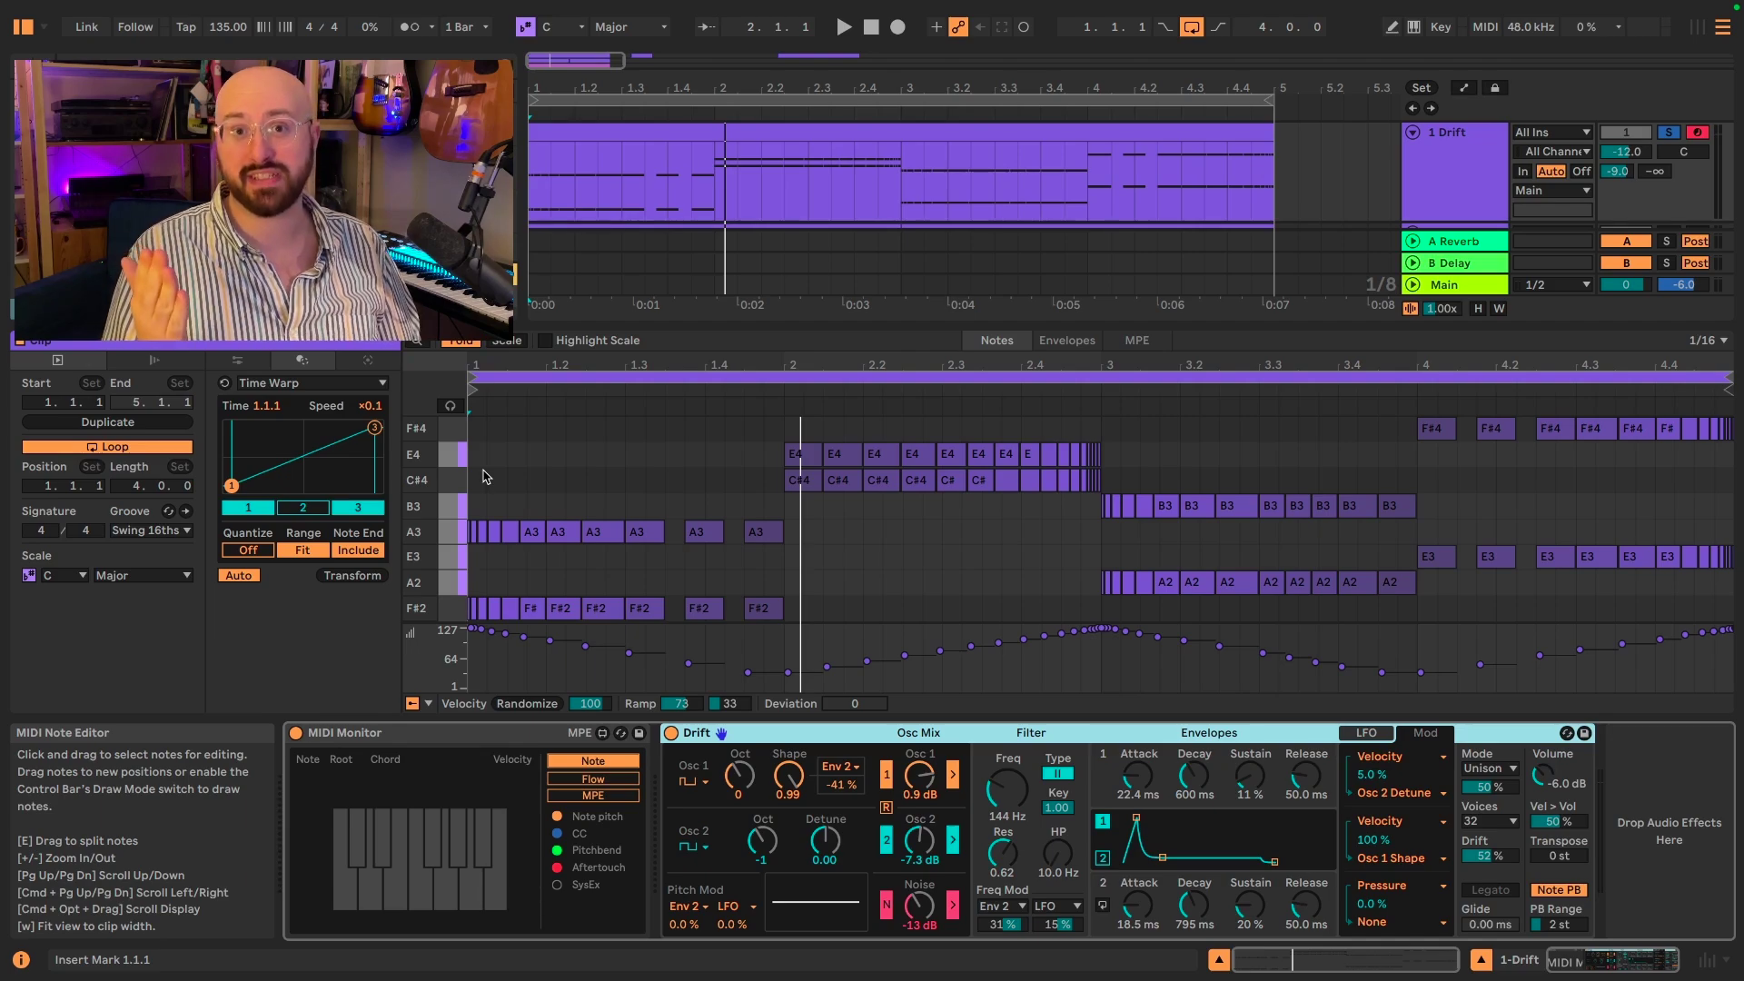
pyautogui.press('space')
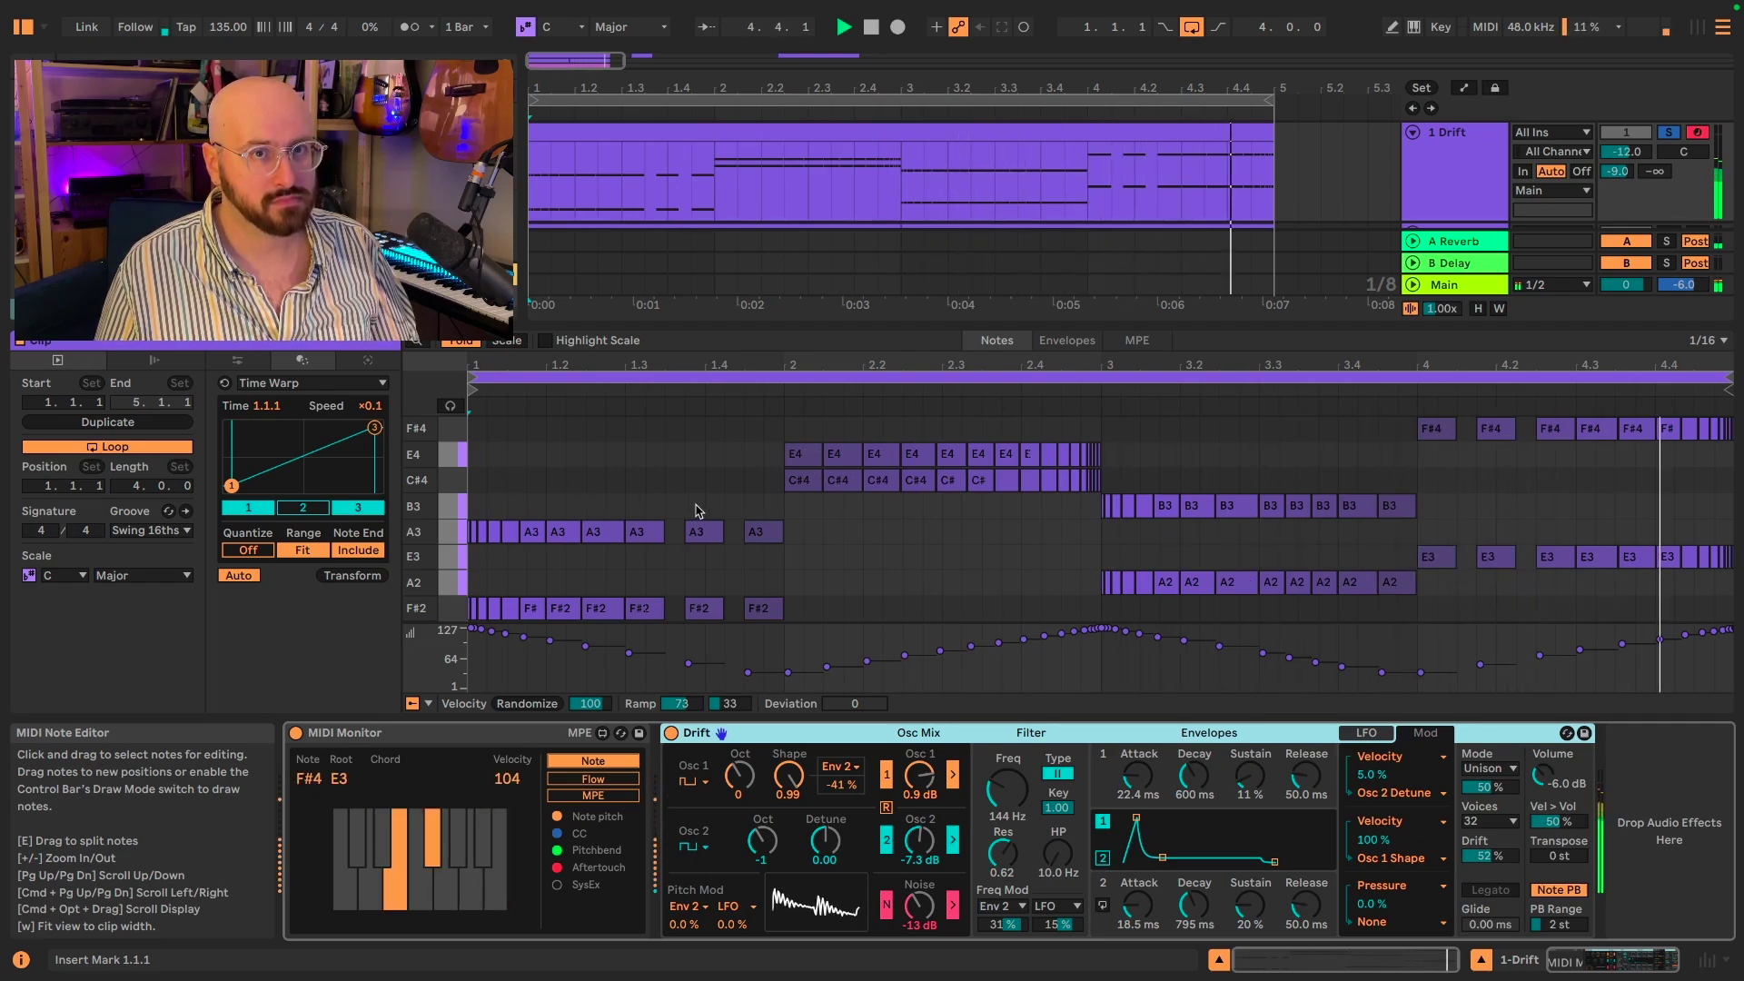
pyautogui.press('space')
pyautogui.moveTo(1373, 775); pyautogui.dragTo(1373, 881)
pyautogui.click(1555, 821)
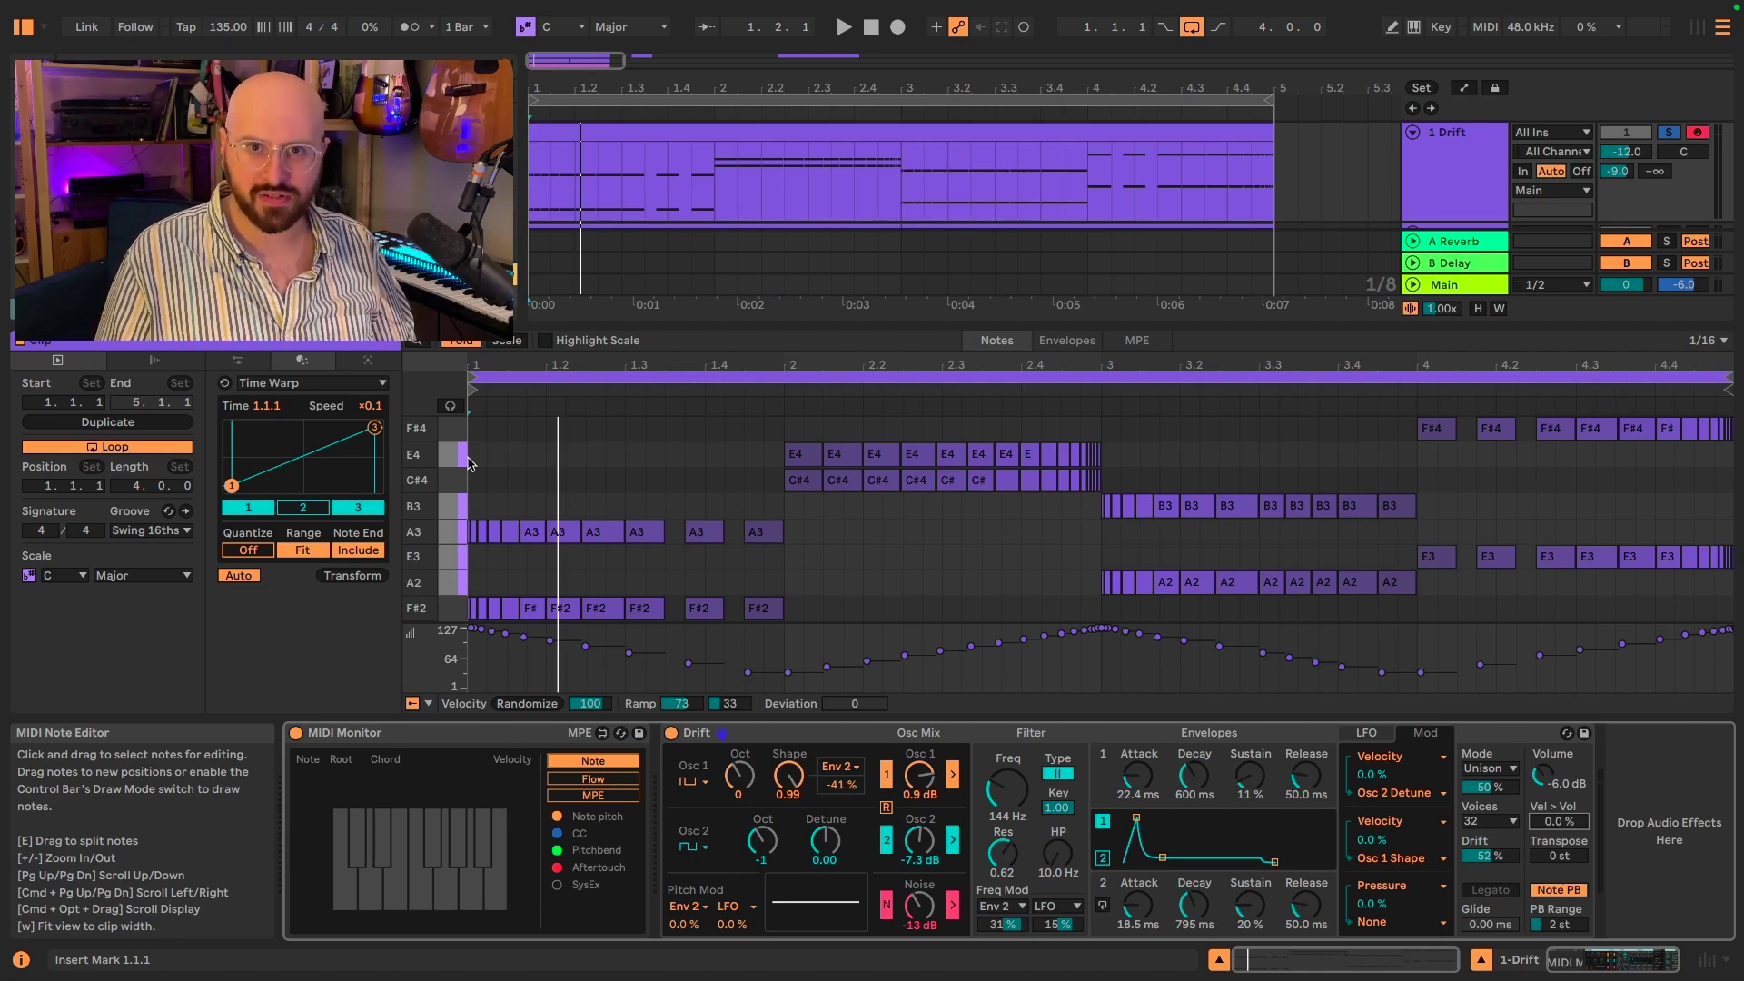
pyautogui.press('space')
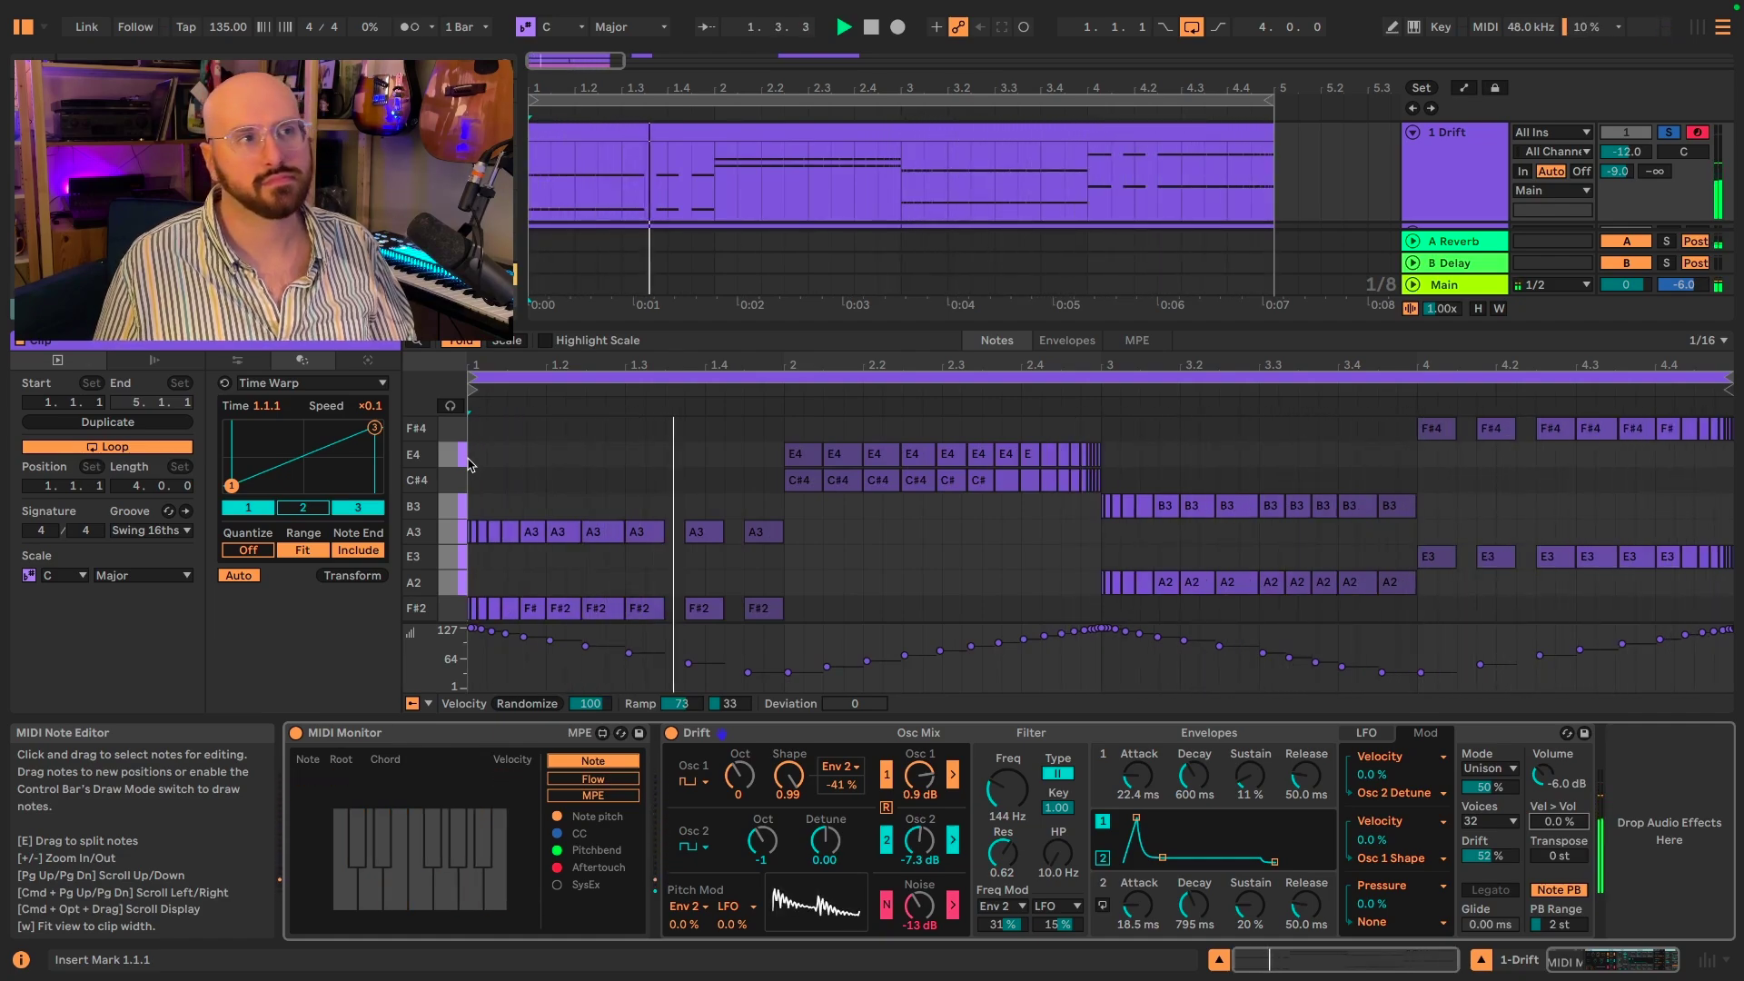
pyautogui.press('space')
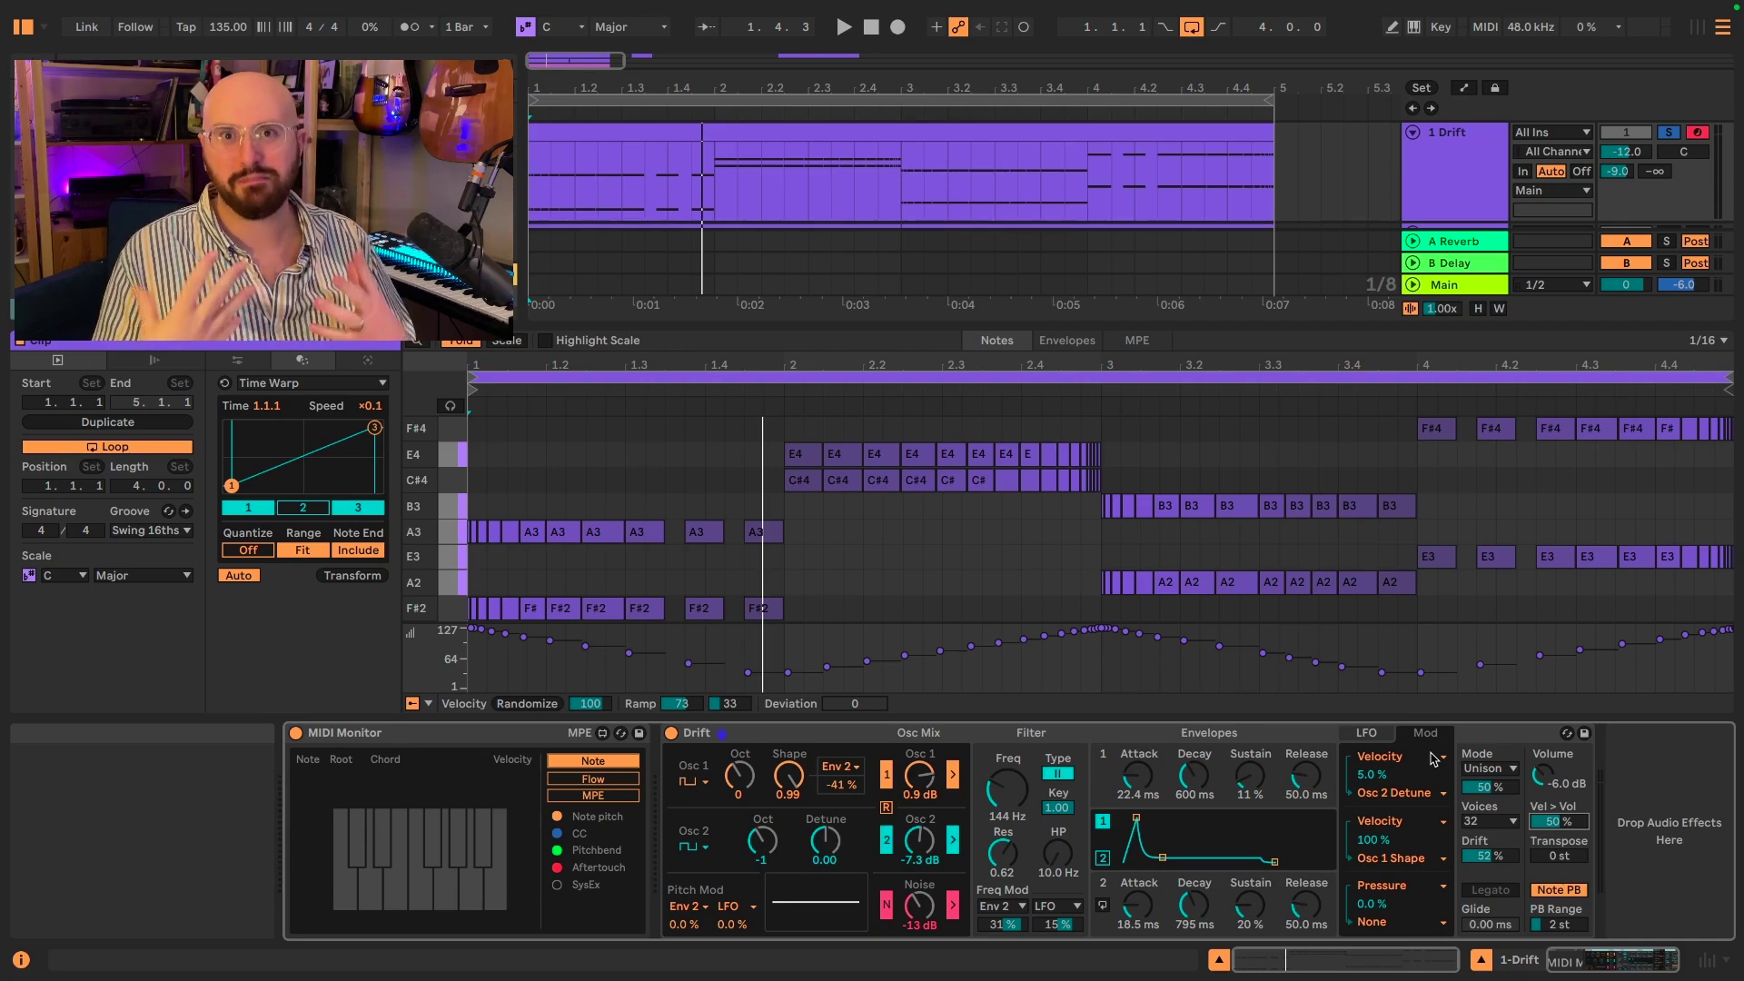
pyautogui.press('space')
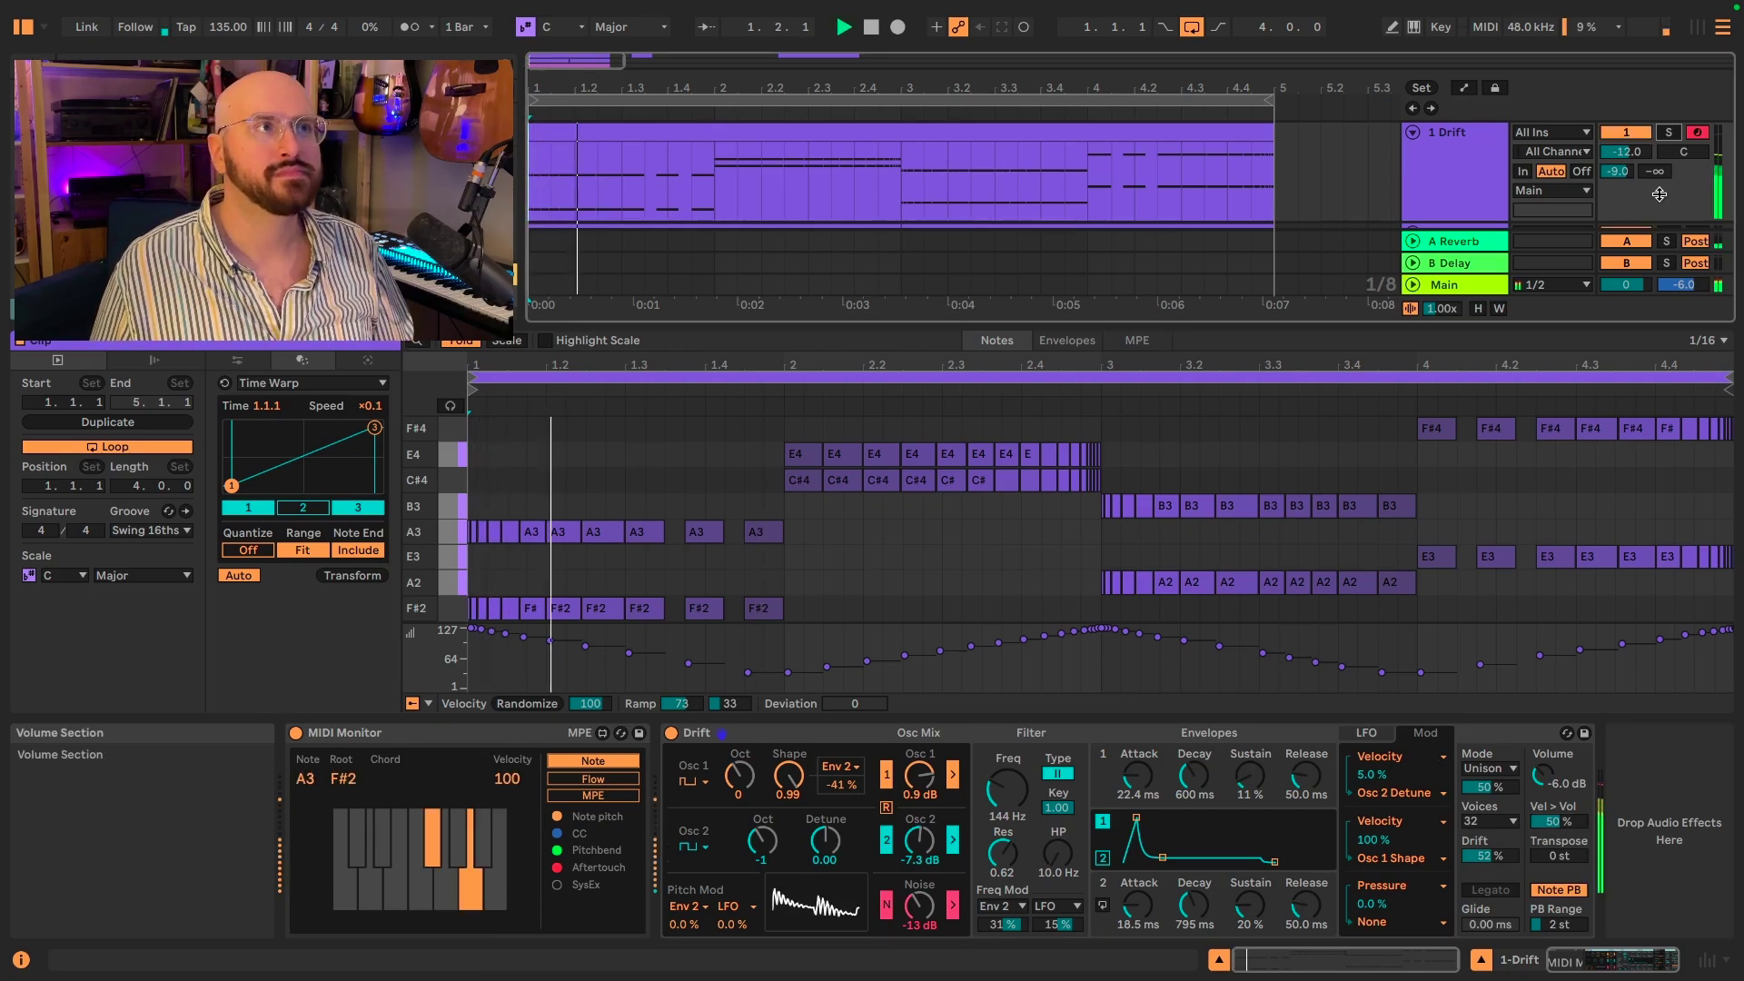